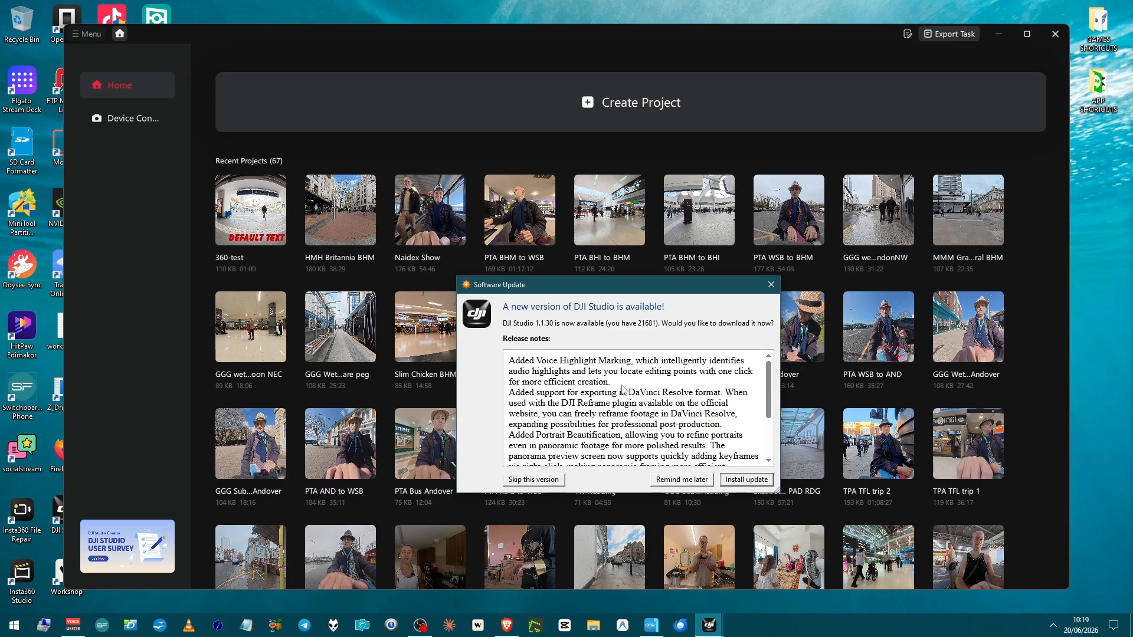
- Install the DJI Studio 1.1.30 update, allowing setup to end the running program, then relaunch it and check the version in About
scroll(623, 390, "down", 3)
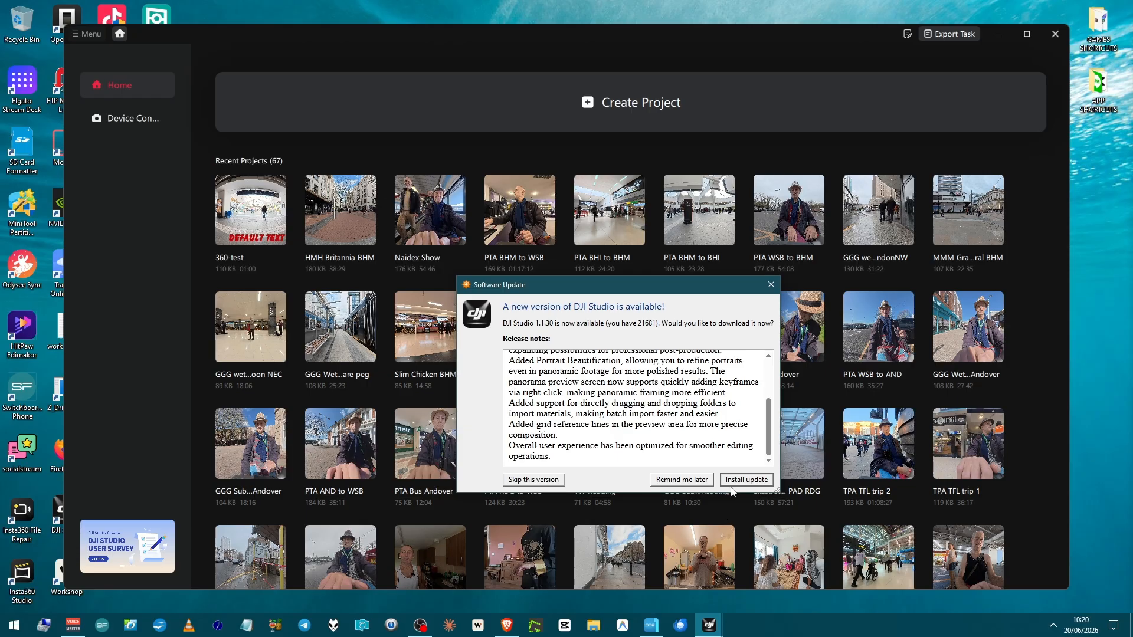
left_click(747, 479)
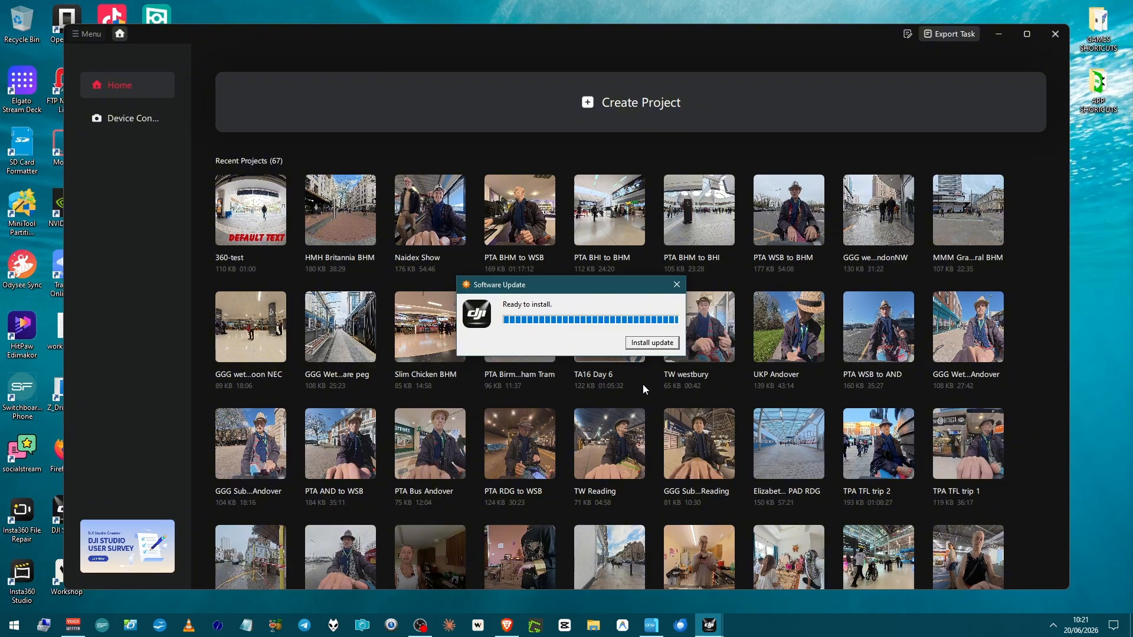
left_click(632, 349)
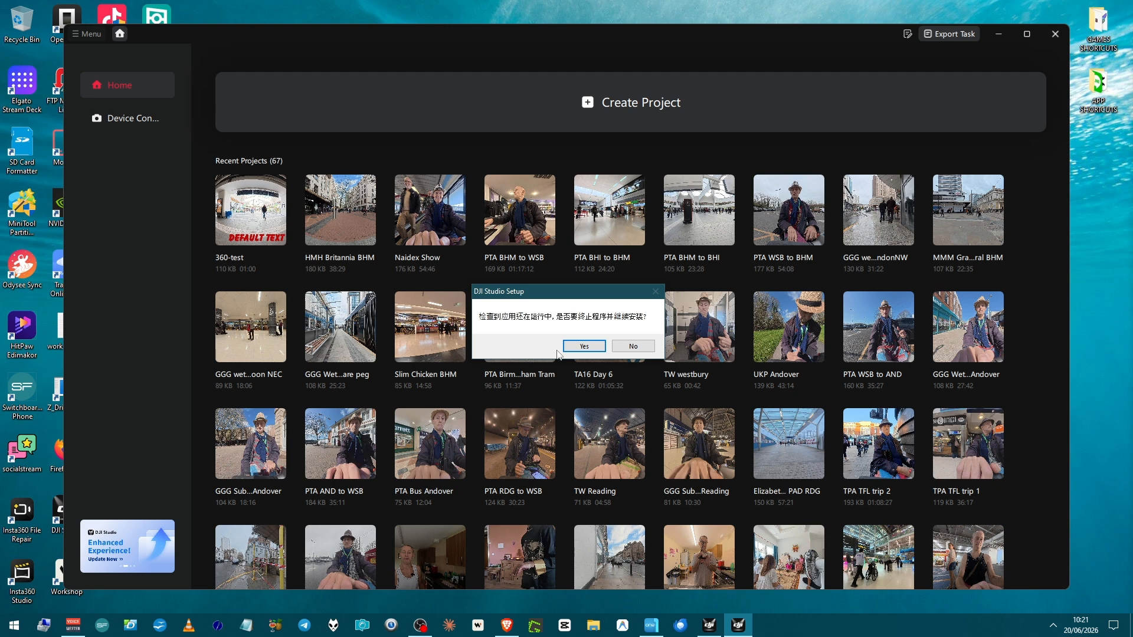
left_click(578, 347)
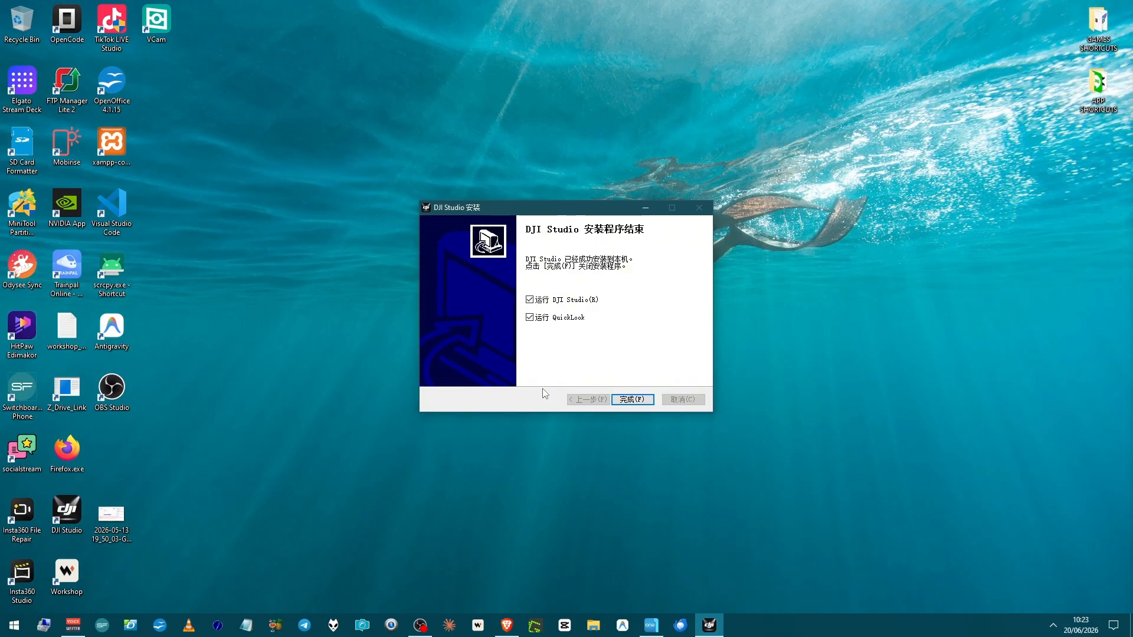
left_click(631, 401)
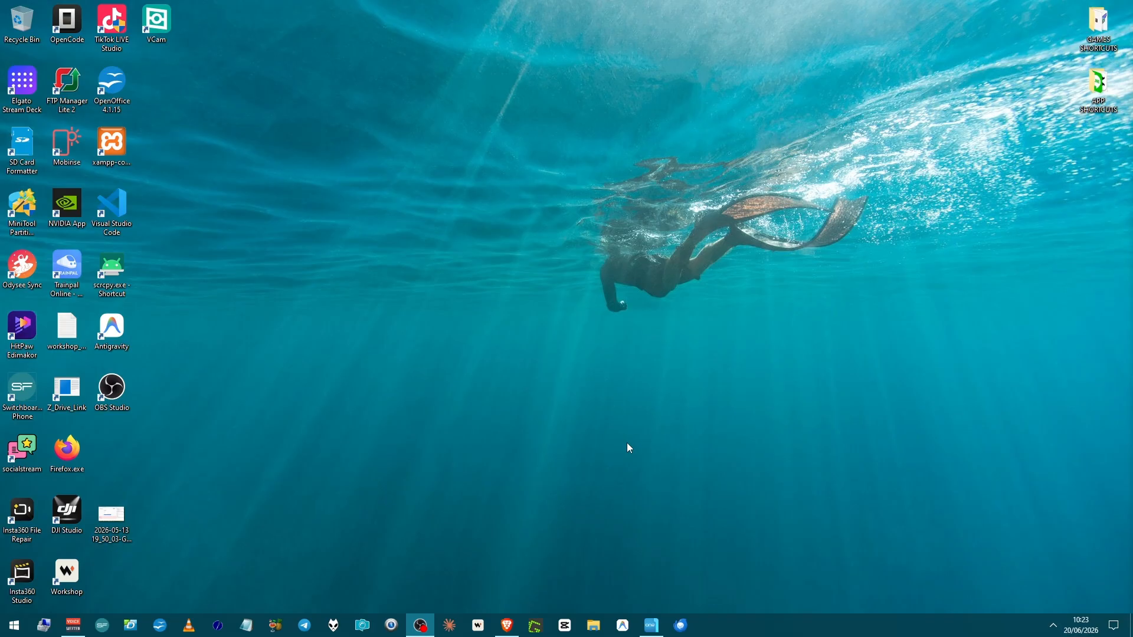
key("super+i")
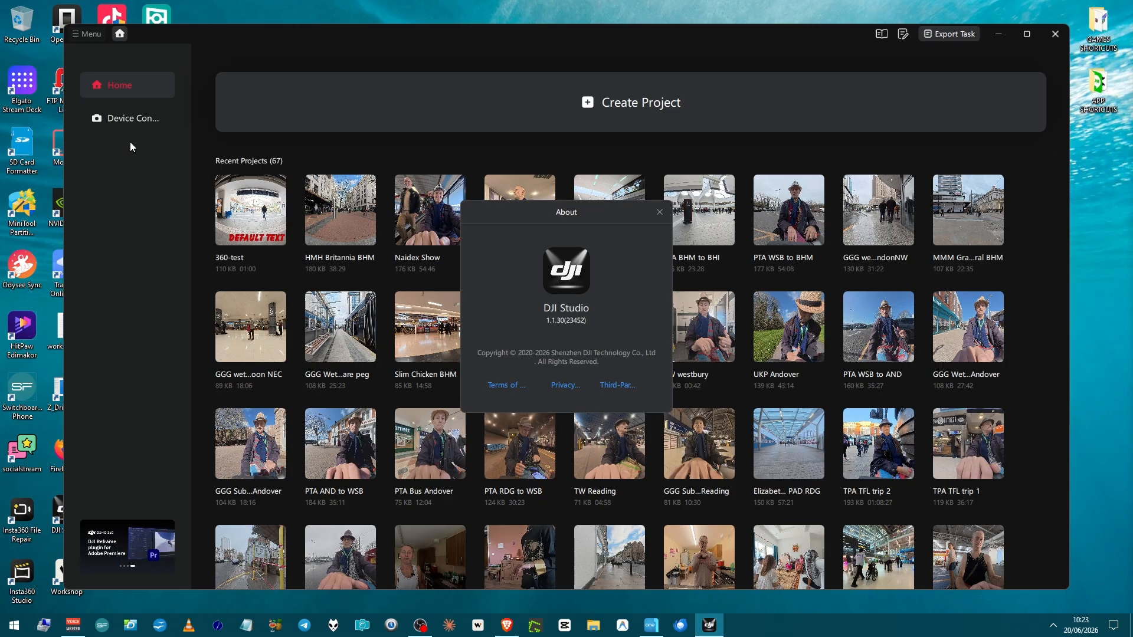
left_click(660, 214)
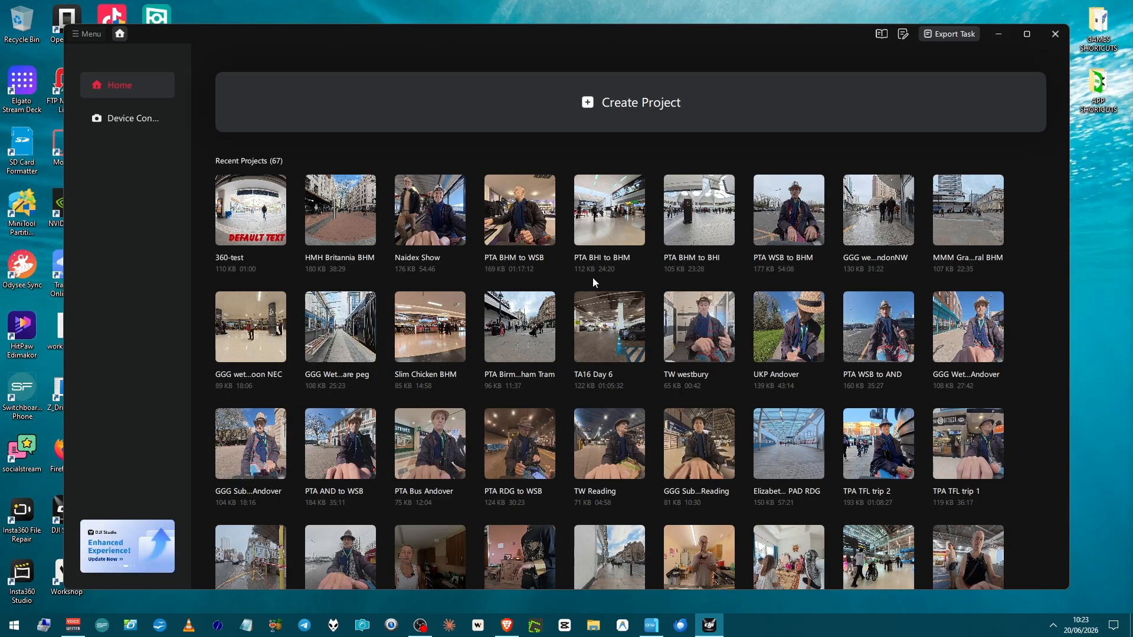
- Create a new project and rename it shepton-1 in its project settings, keeping the 16:9 aspect ratio
left_click(624, 104)
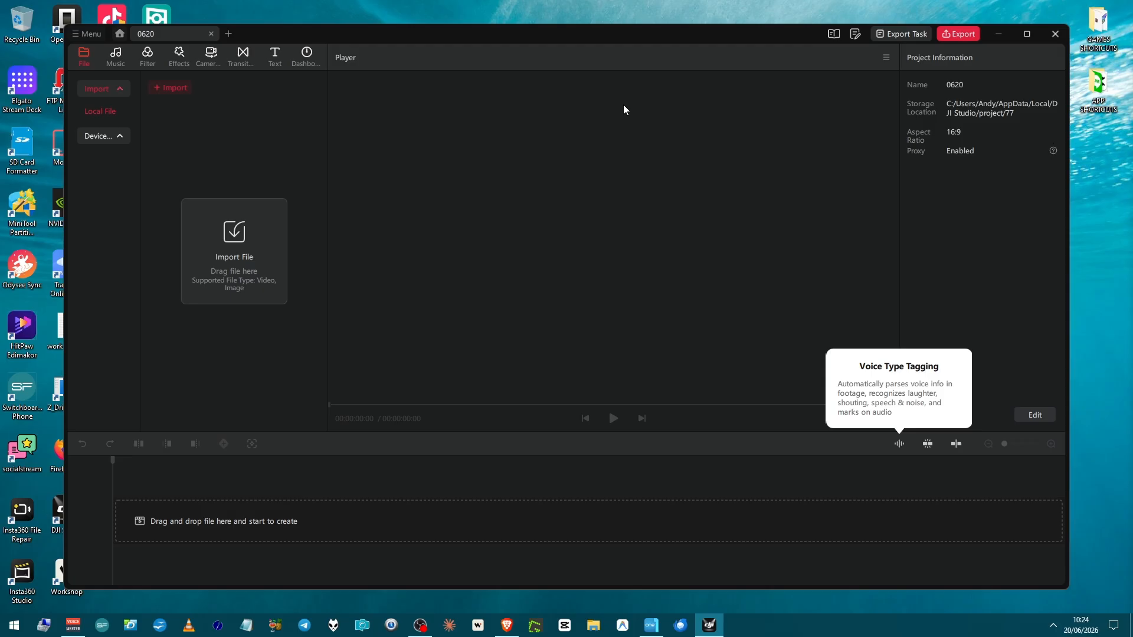
left_click(1023, 416)
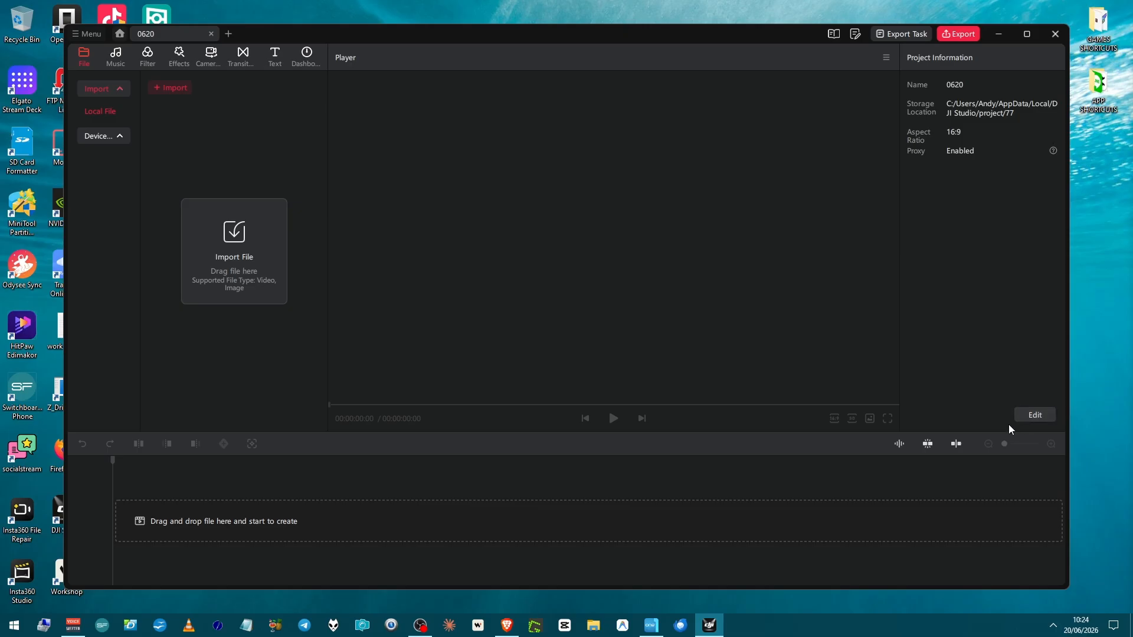
left_click(1025, 419)
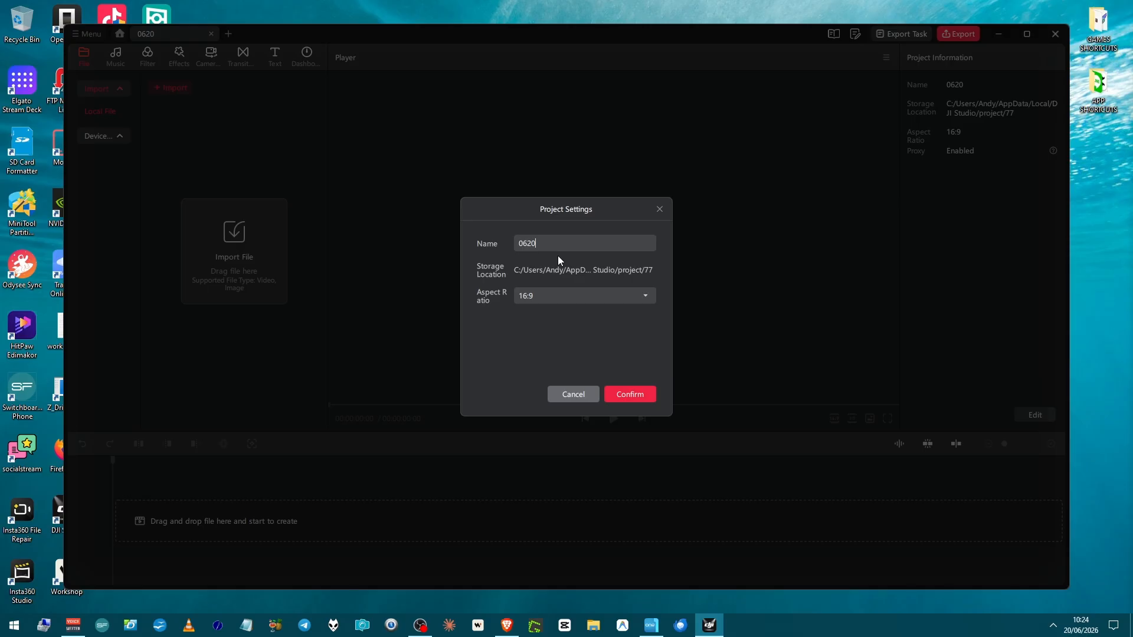
key("ctrl+a")
key("BackSpace")
left_click(621, 393)
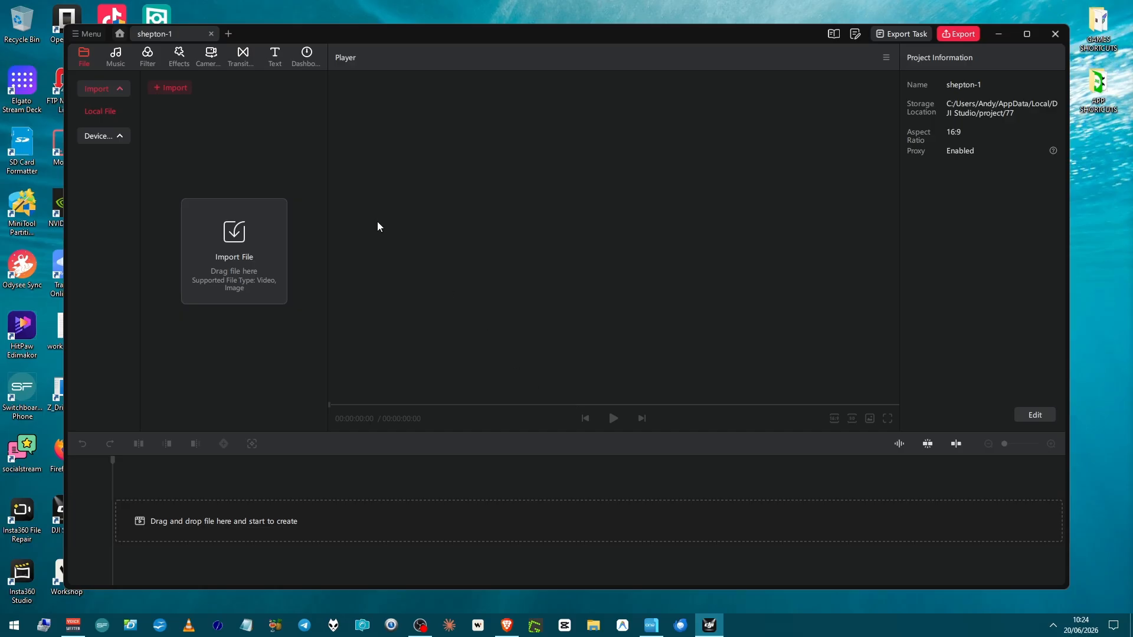
- Start importing media and browse to the SHEPTON MALLET folder under EOS video storage, ++ VIDEO TO EDIT ++
left_click(176, 89)
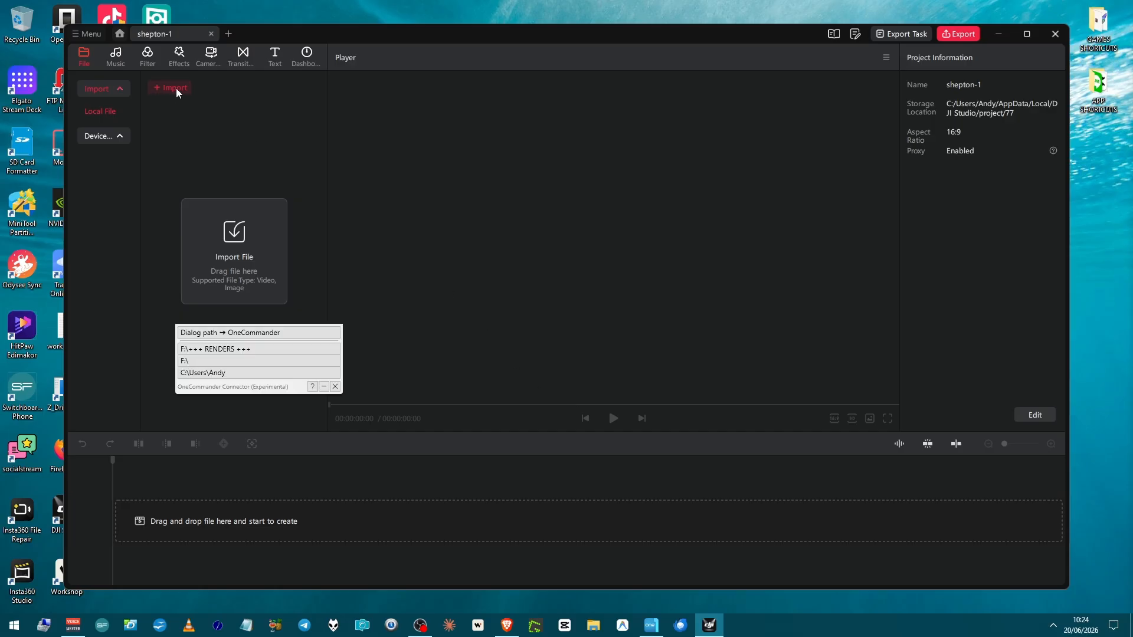
left_click(87, 316)
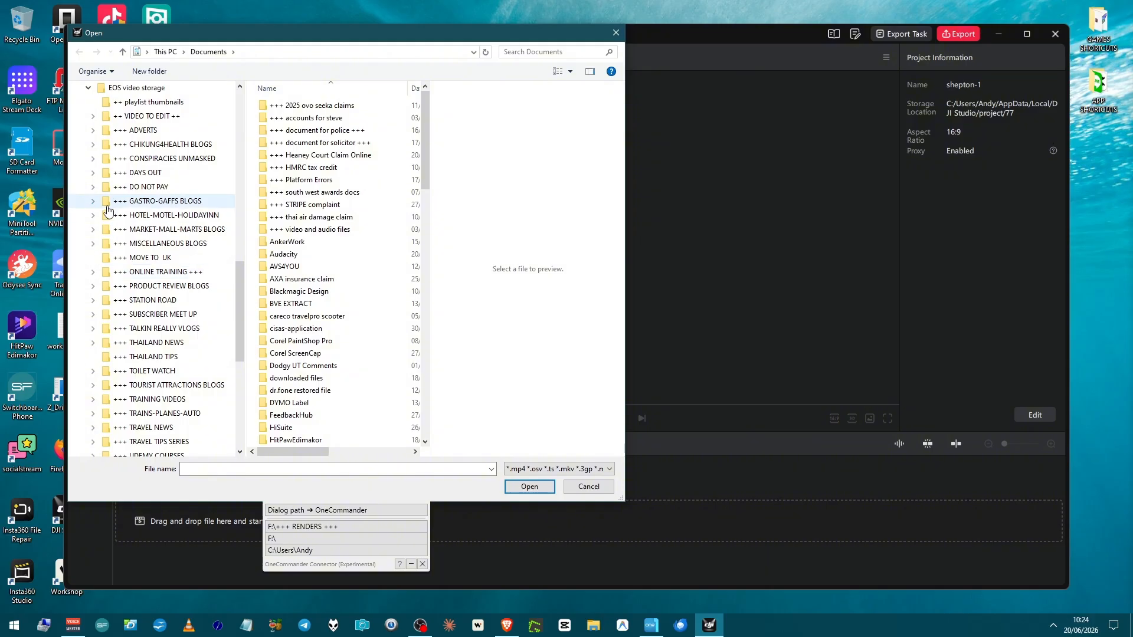
left_click(93, 115)
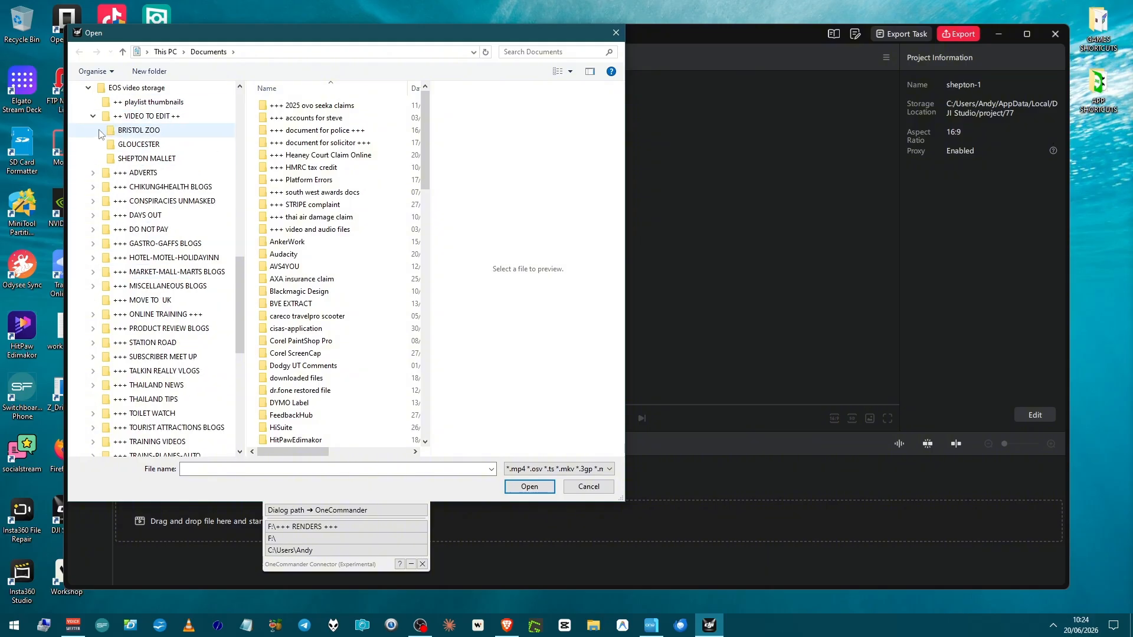
left_click(119, 160)
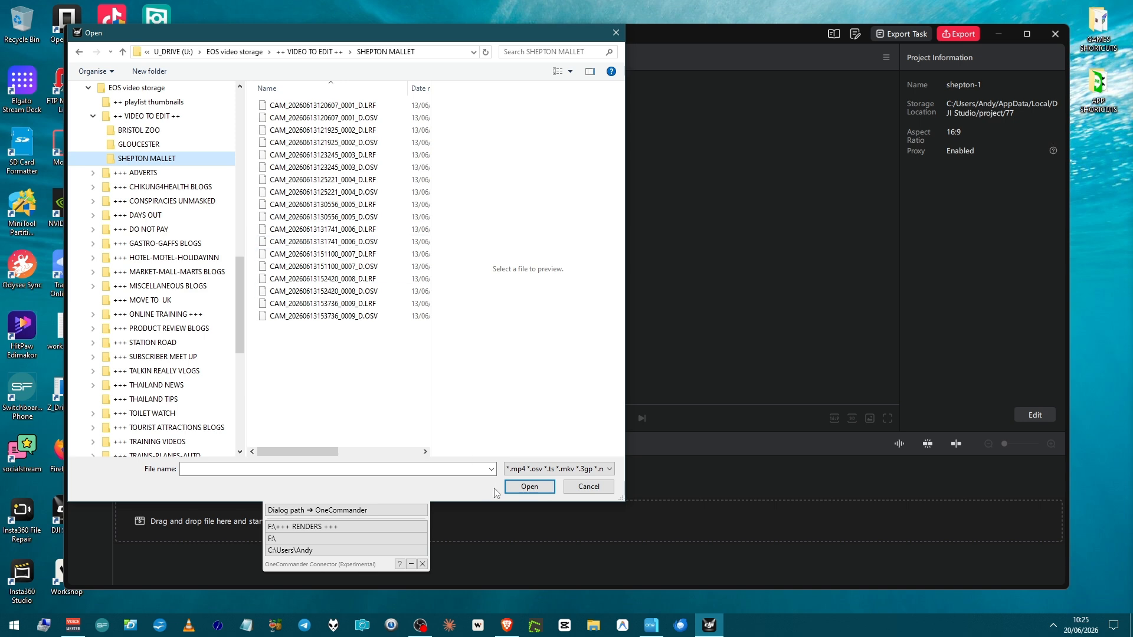
left_click(535, 487)
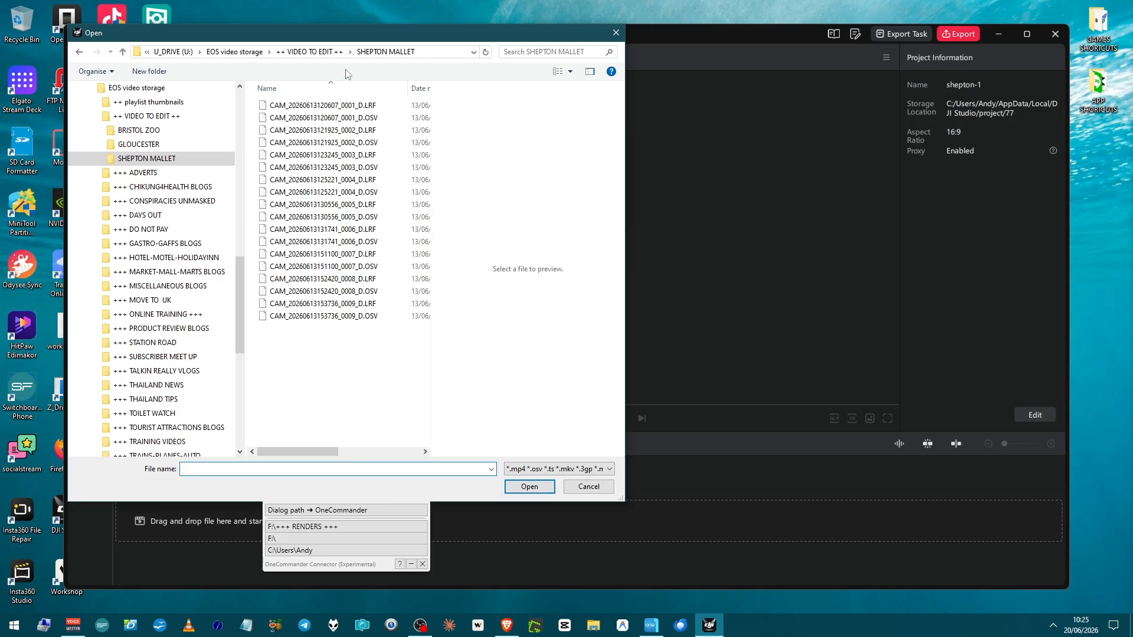
- Import the whole SHEPTON MALLET folder into the project's local files and close the file browser
left_click_drag(351, 40, 771, 58)
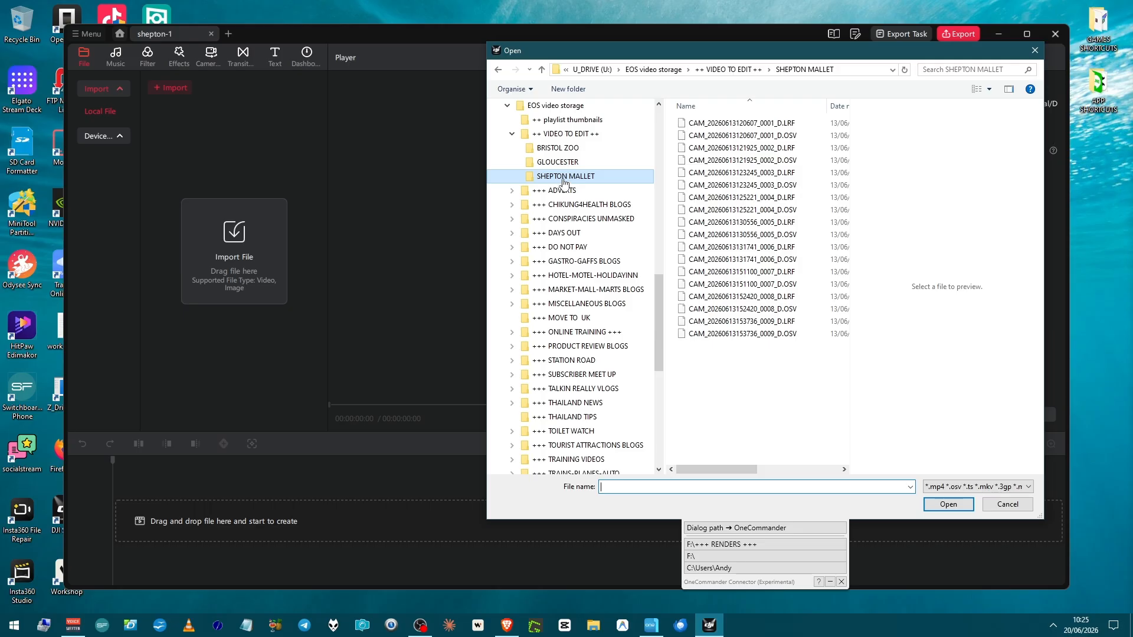
left_click_drag(562, 180, 299, 210)
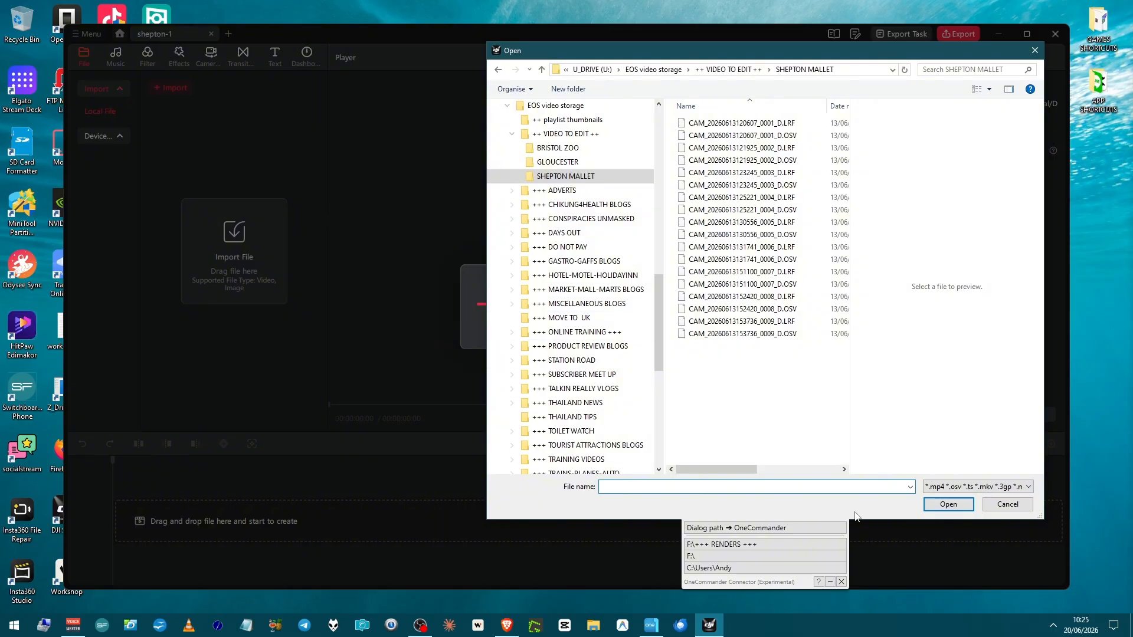
left_click(996, 506)
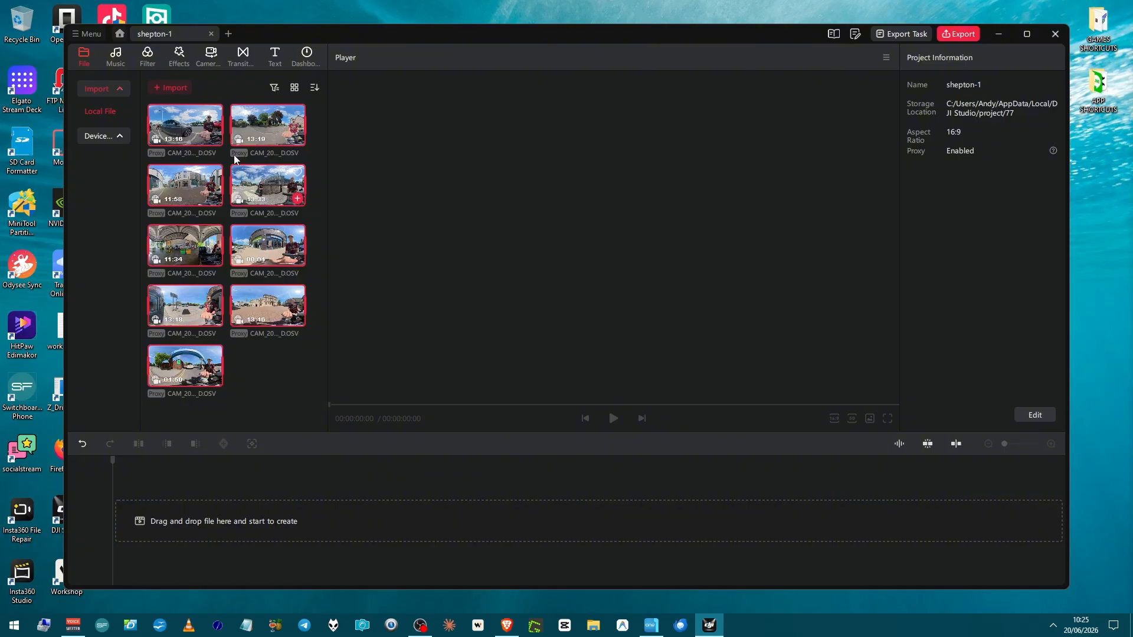
left_click(204, 91)
left_click(214, 140)
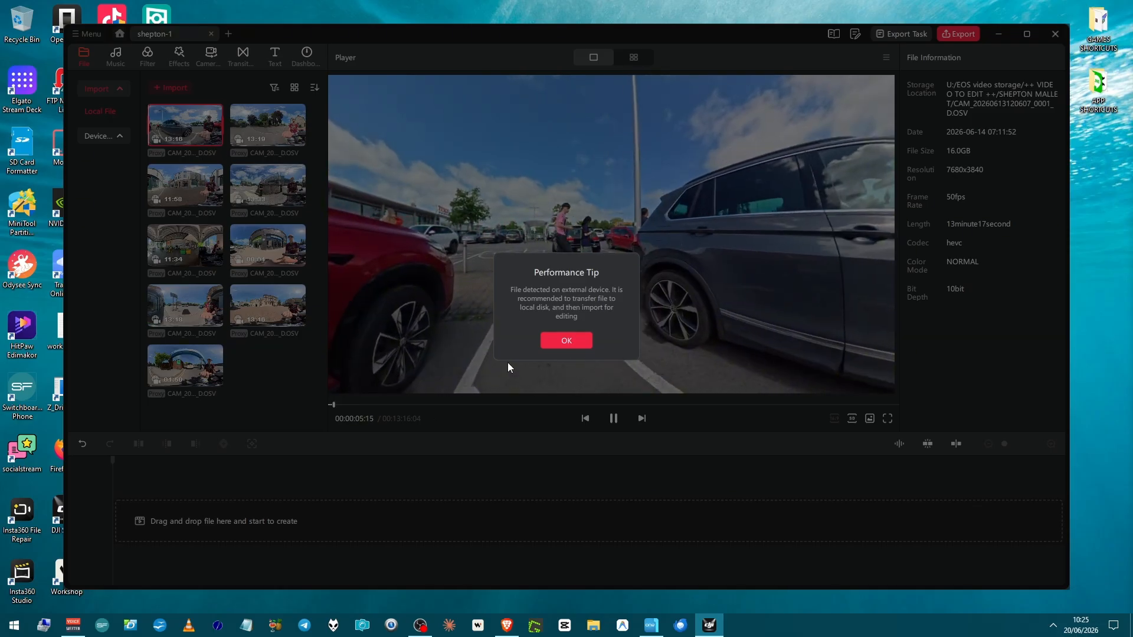
left_click(550, 342)
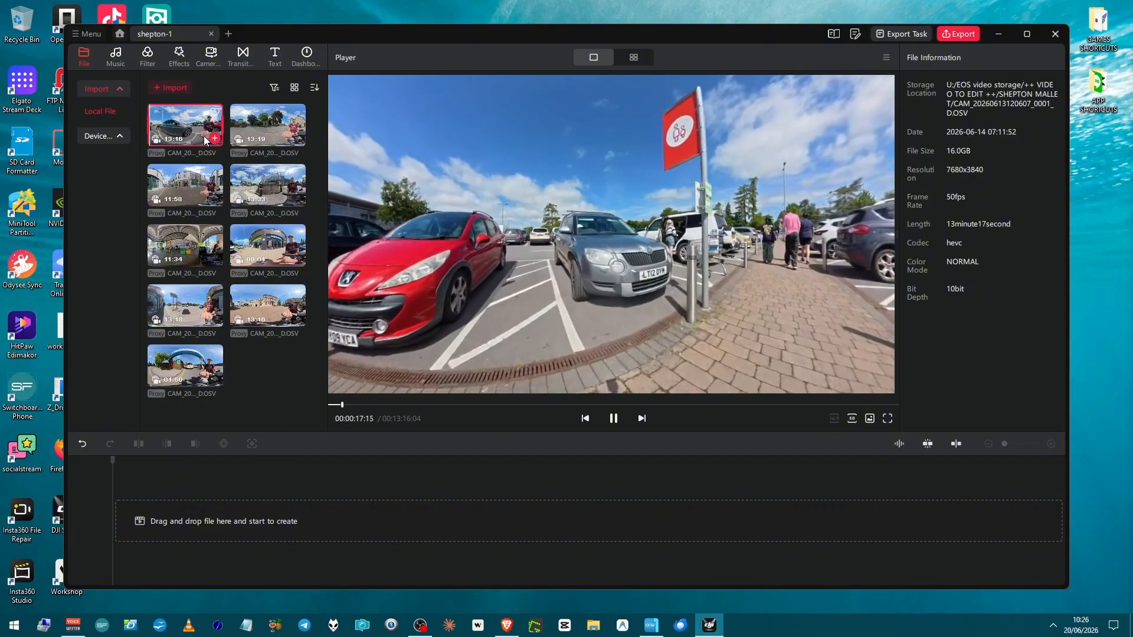
left_click(214, 139)
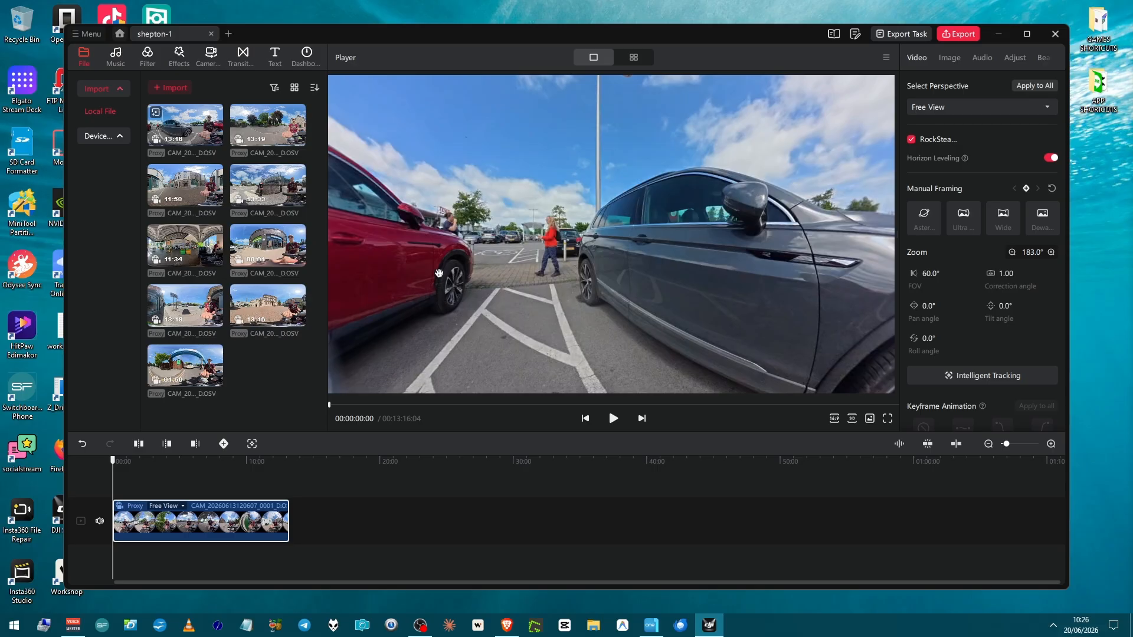
- Look over the recommended music and examine the filter library's categories from Pro to Aerial
left_click(118, 54)
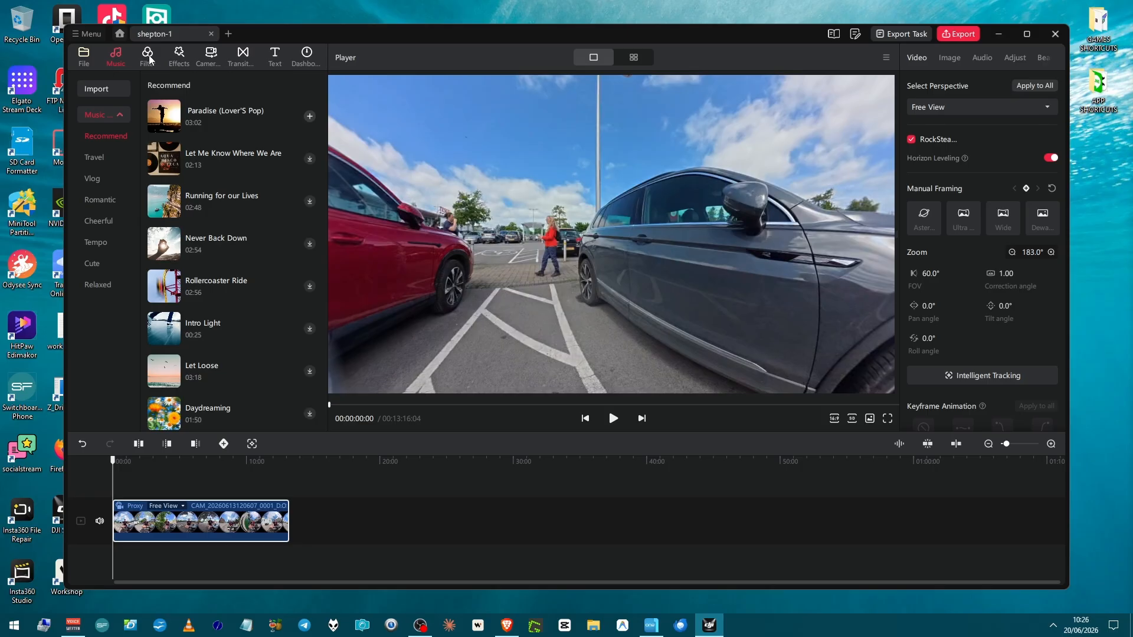
left_click(149, 59)
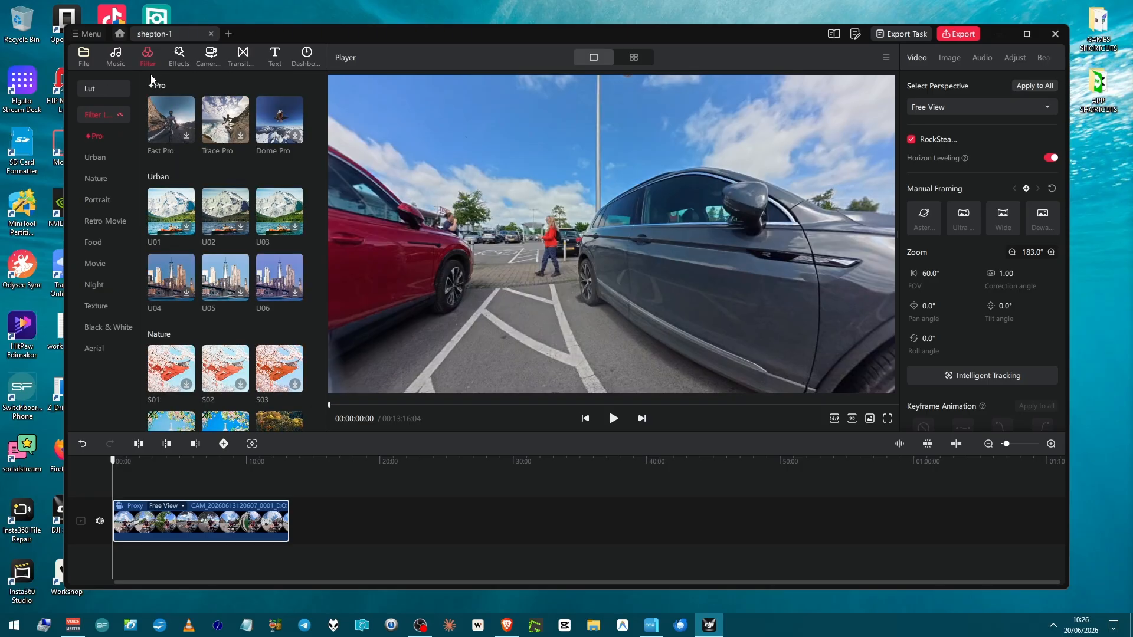
scroll(154, 85, "down", 5)
scroll(153, 89, "down", 8)
scroll(154, 88, "down", 4)
scroll(153, 89, "down", 6)
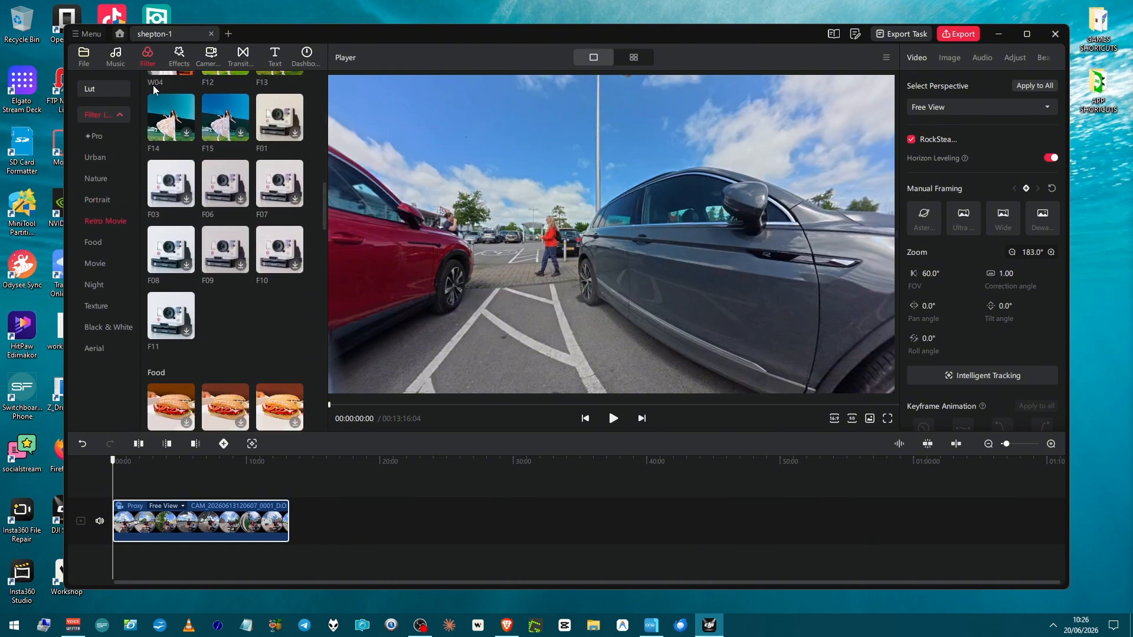
scroll(153, 88, "down", 4)
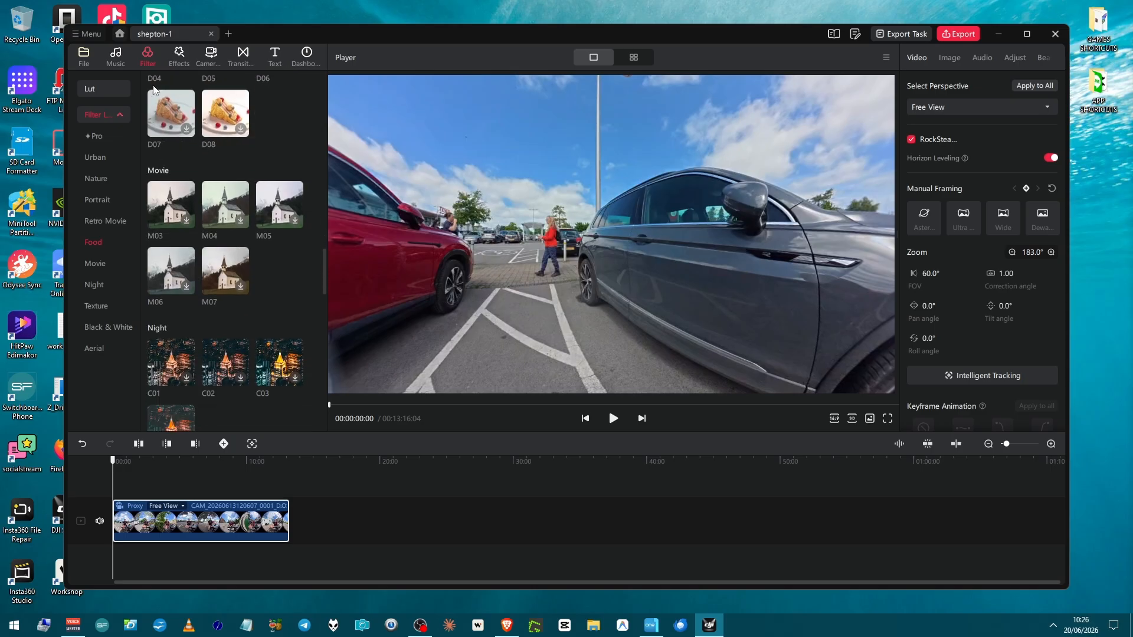
scroll(153, 89, "up", 8)
scroll(154, 89, "down", 6)
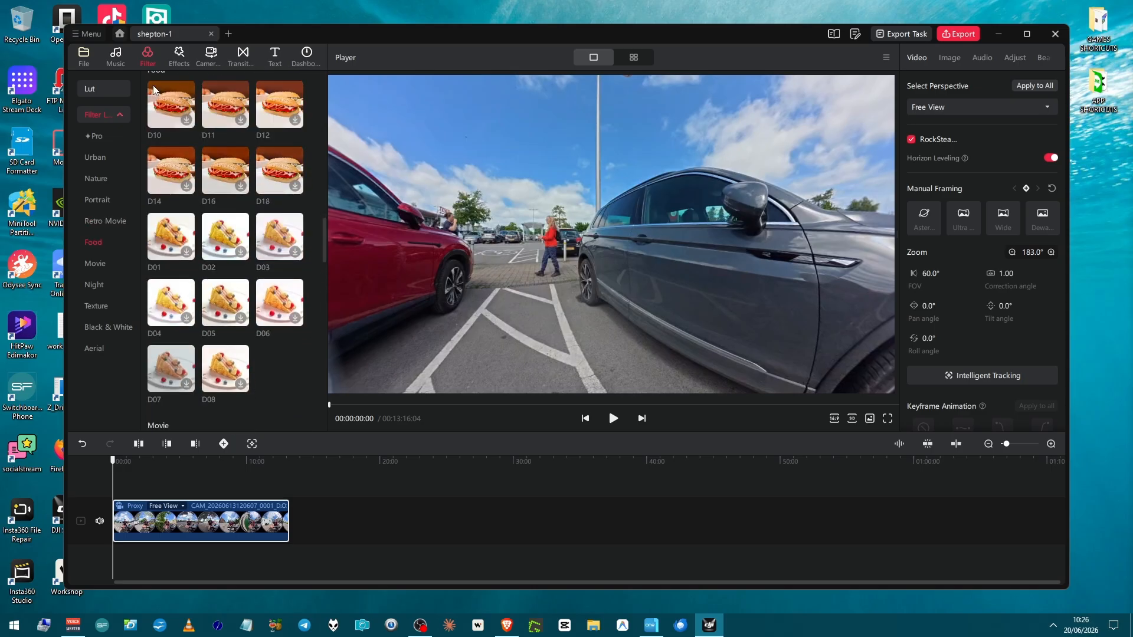
scroll(153, 89, "down", 4)
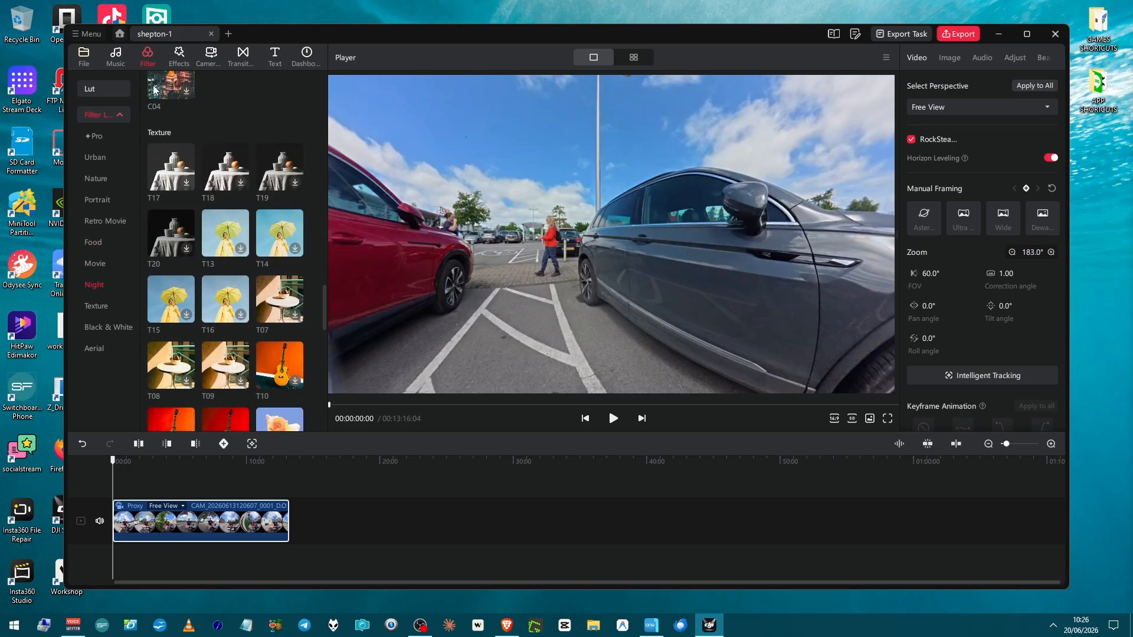
scroll(153, 88, "down", 2)
scroll(153, 88, "down", 3)
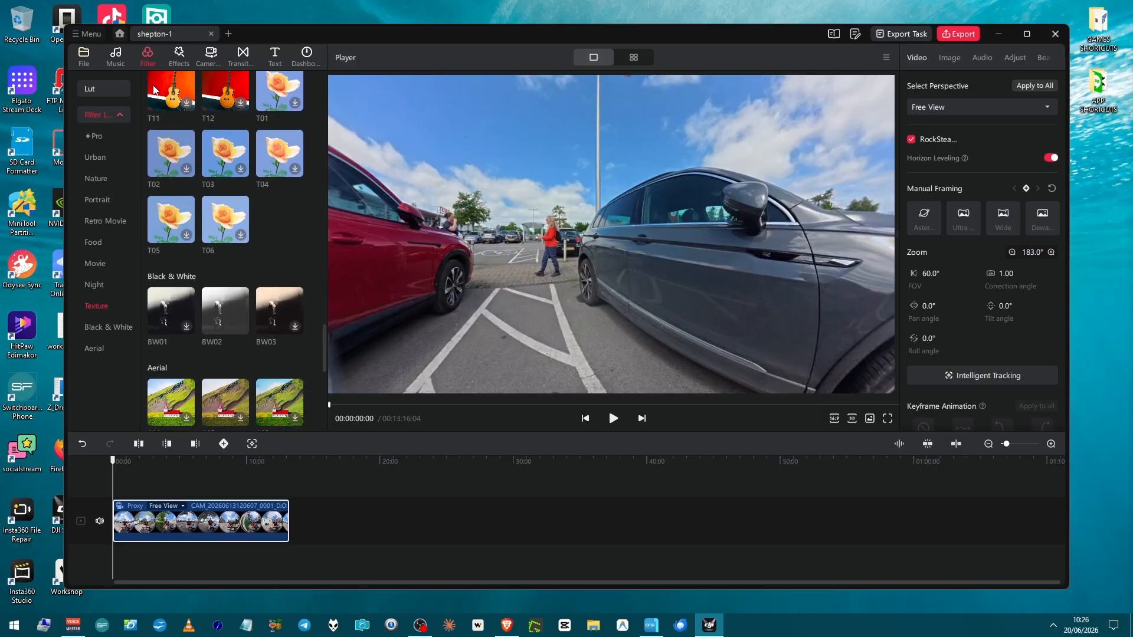
scroll(153, 89, "down", 5)
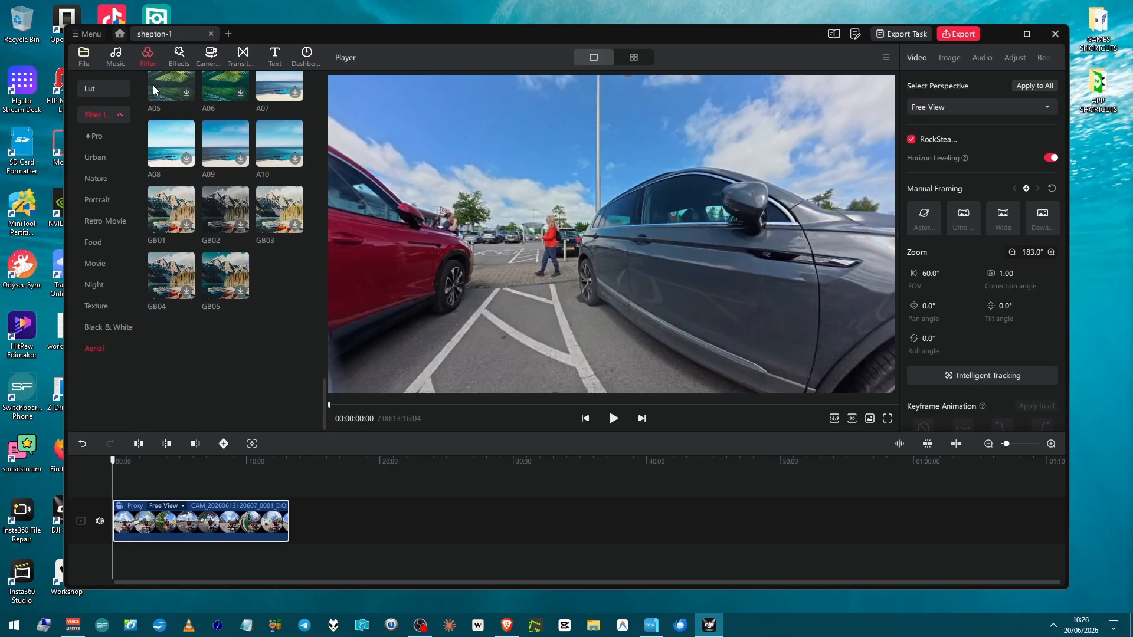
scroll(154, 89, "up", 15)
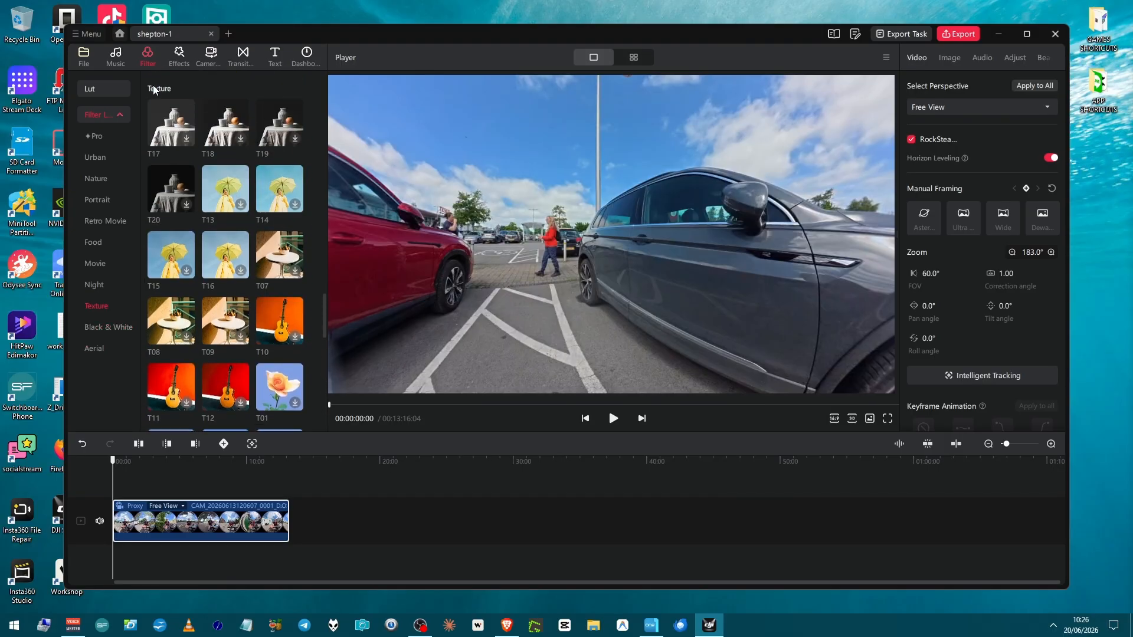
scroll(153, 88, "up", 5)
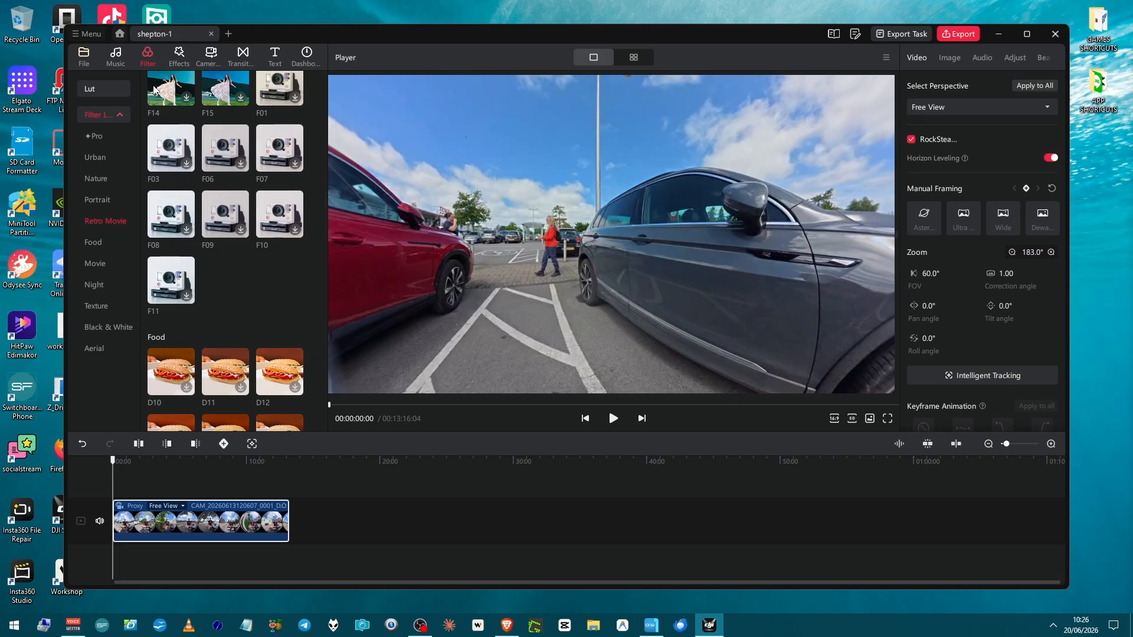
- Browse the basic visual effects and preview the focus transition, Bullet screen, Pulse and Black effects on the clip
left_click(174, 63)
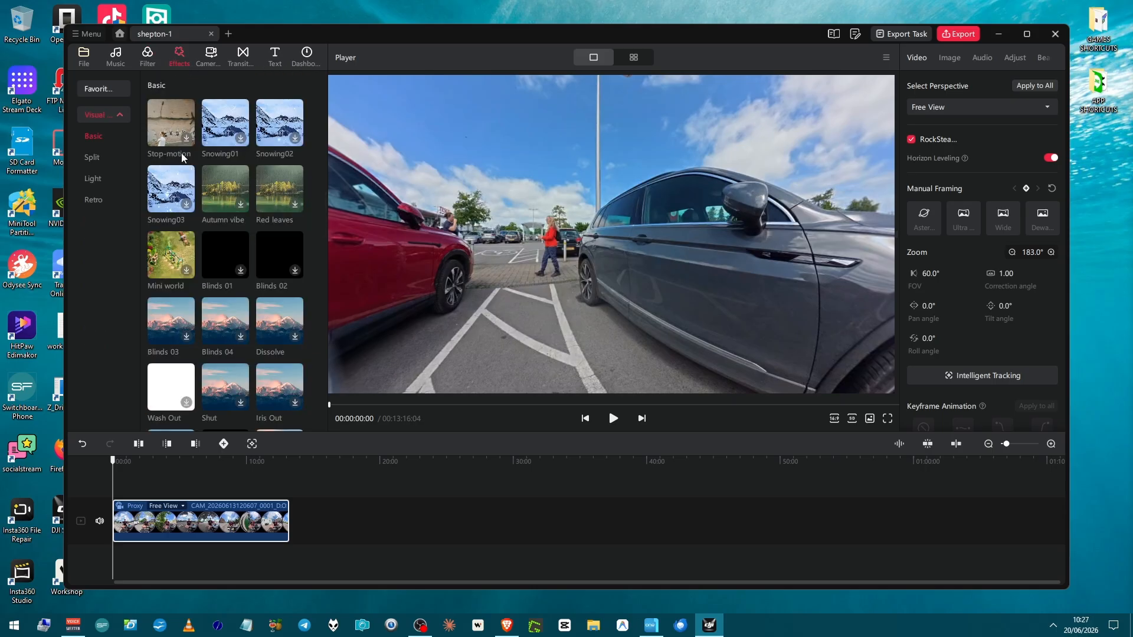
scroll(170, 140, "down", 3)
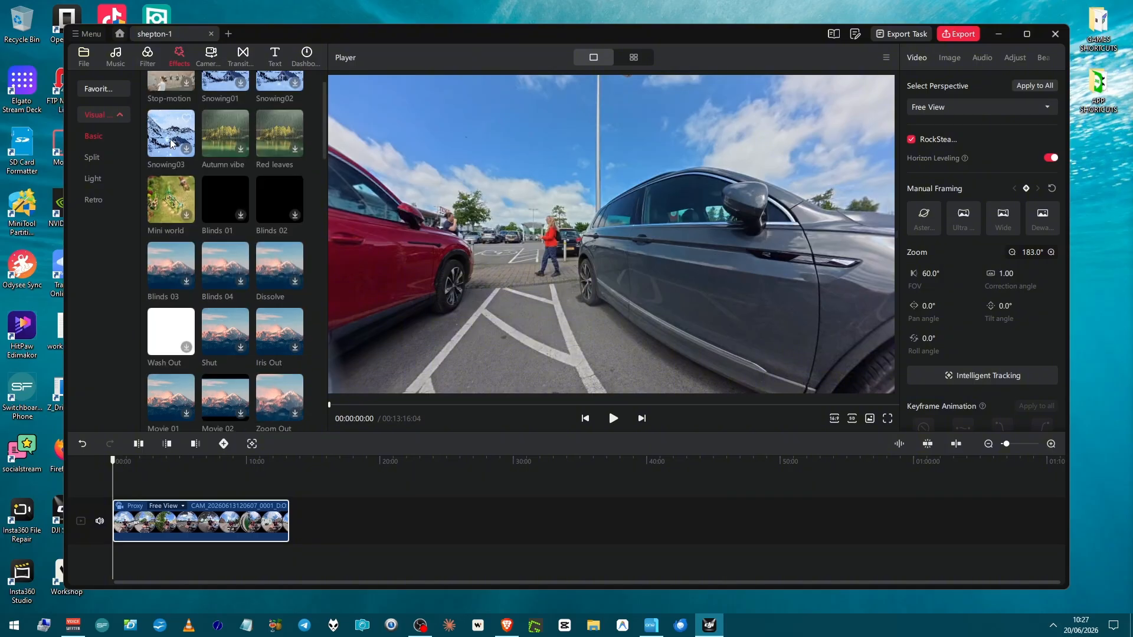
scroll(165, 139, "down", 5)
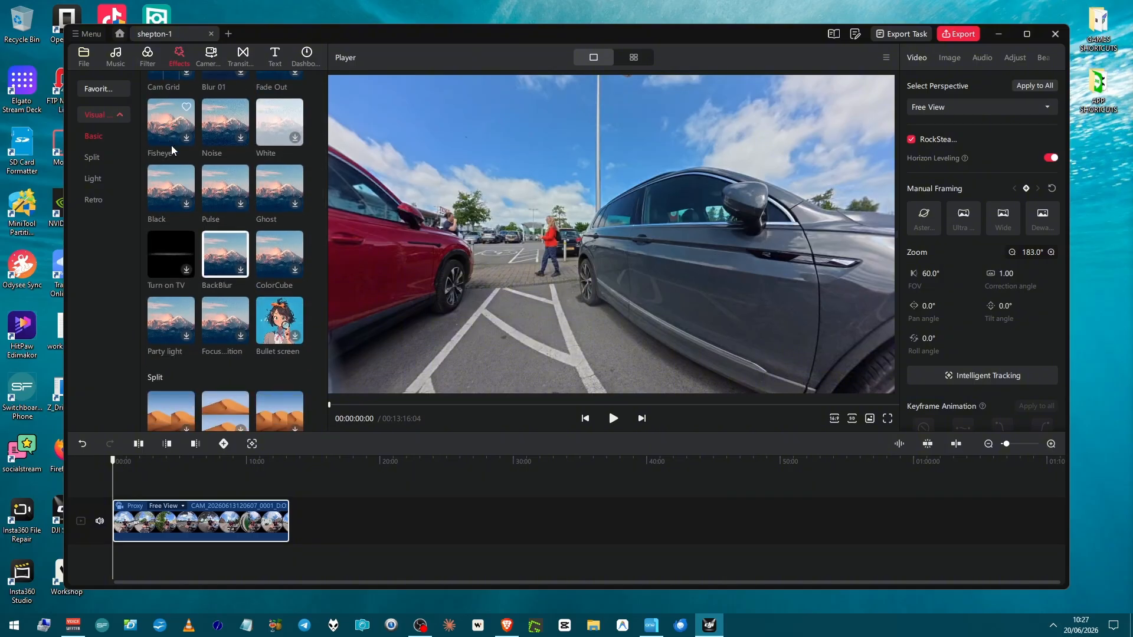
left_click(211, 251)
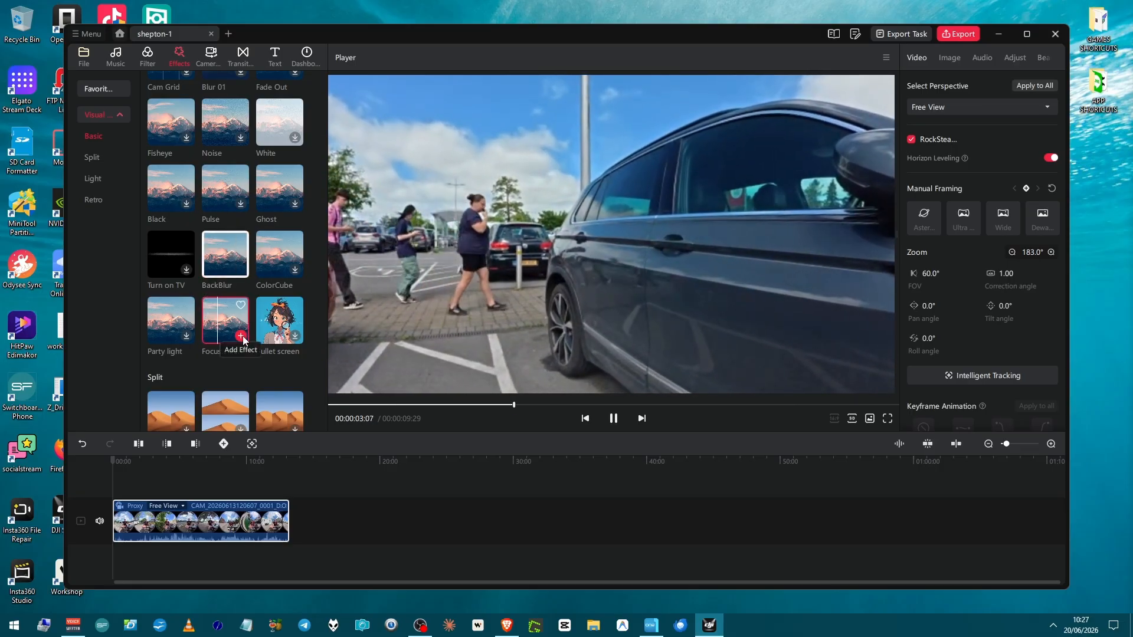
left_click(274, 335)
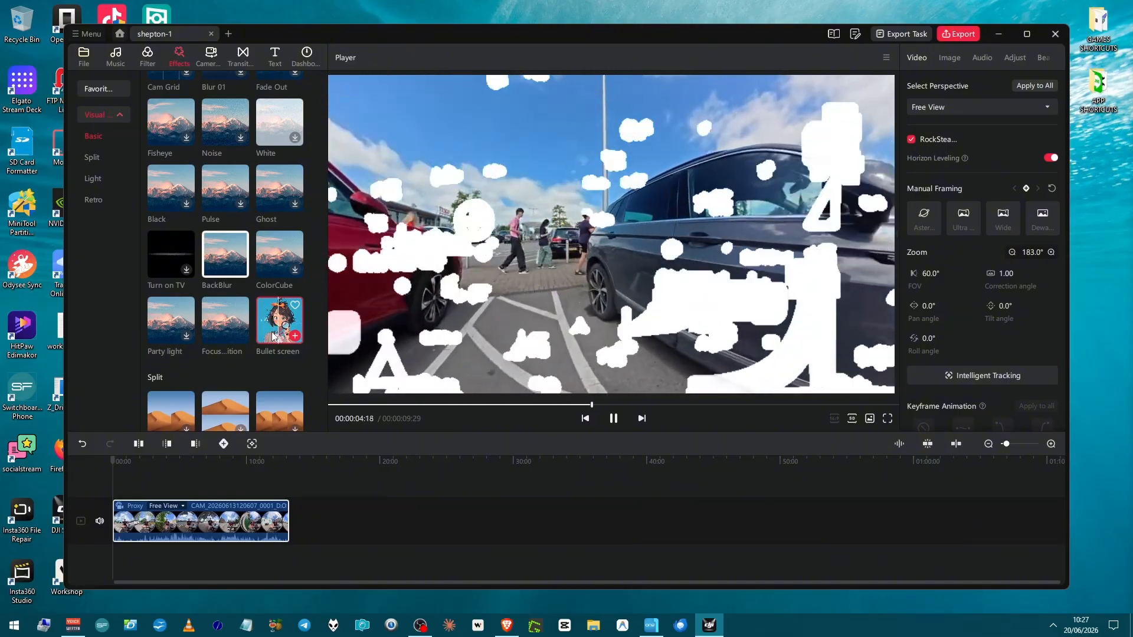
left_click(226, 189)
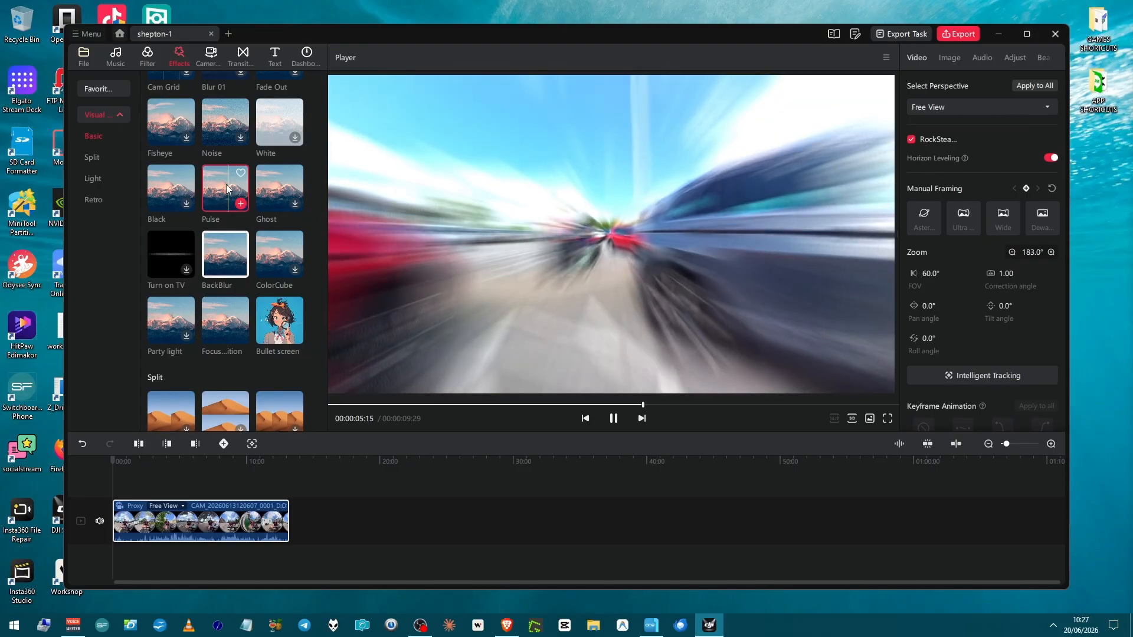
left_click(174, 188)
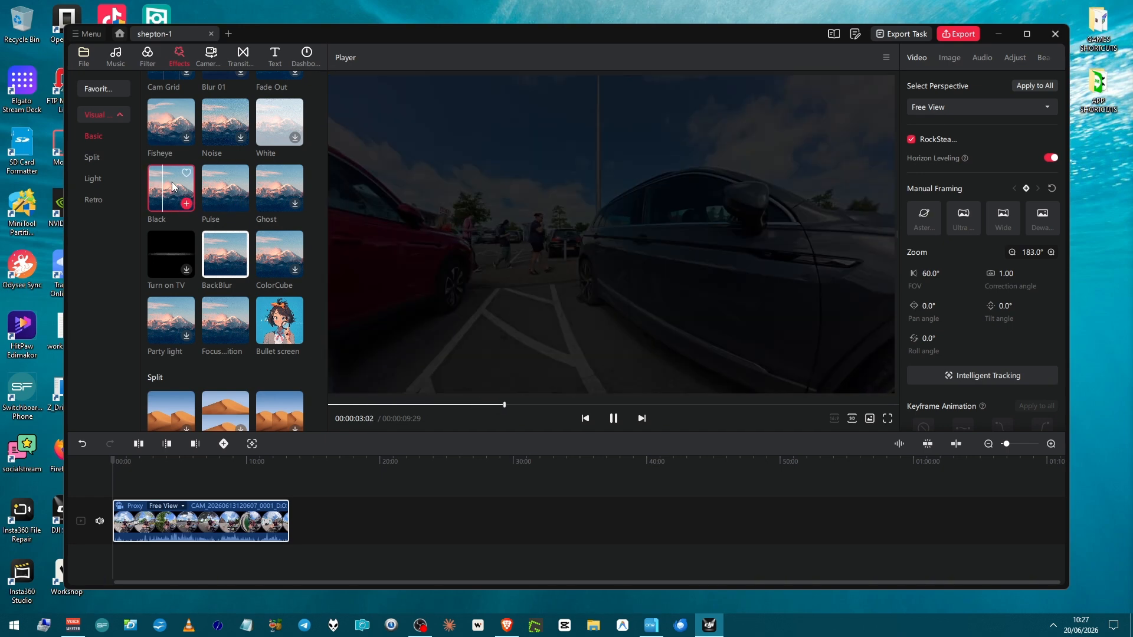
- Preview the split effects Mirror 03, 9x Photos and 4x Images on the clip
scroll(174, 188, "down", 5)
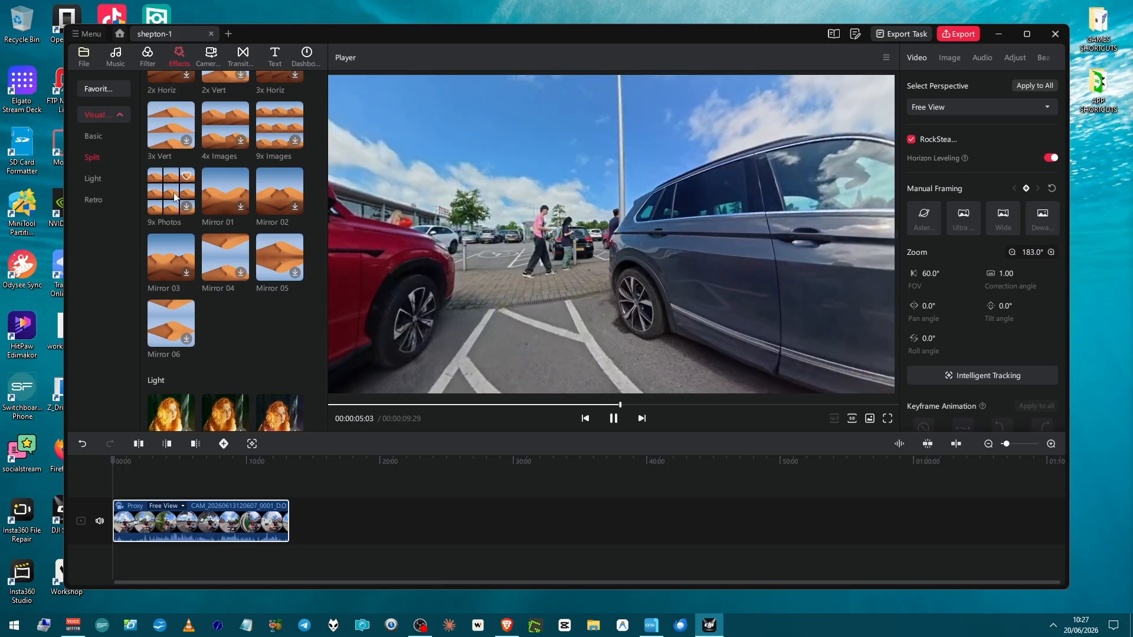
left_click(179, 235)
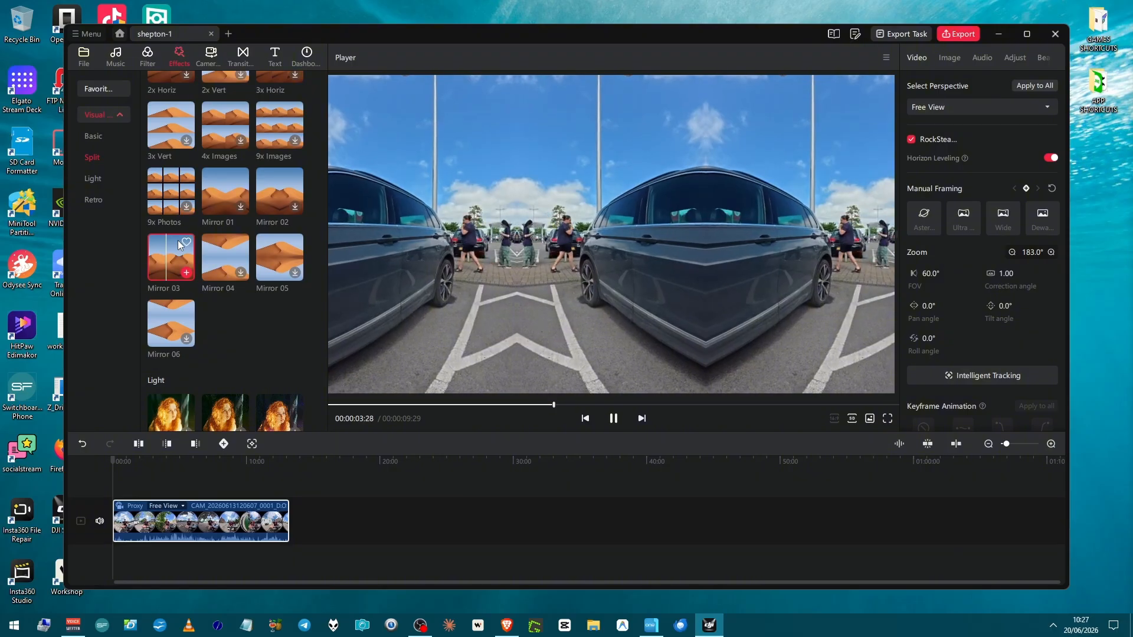
left_click(160, 200)
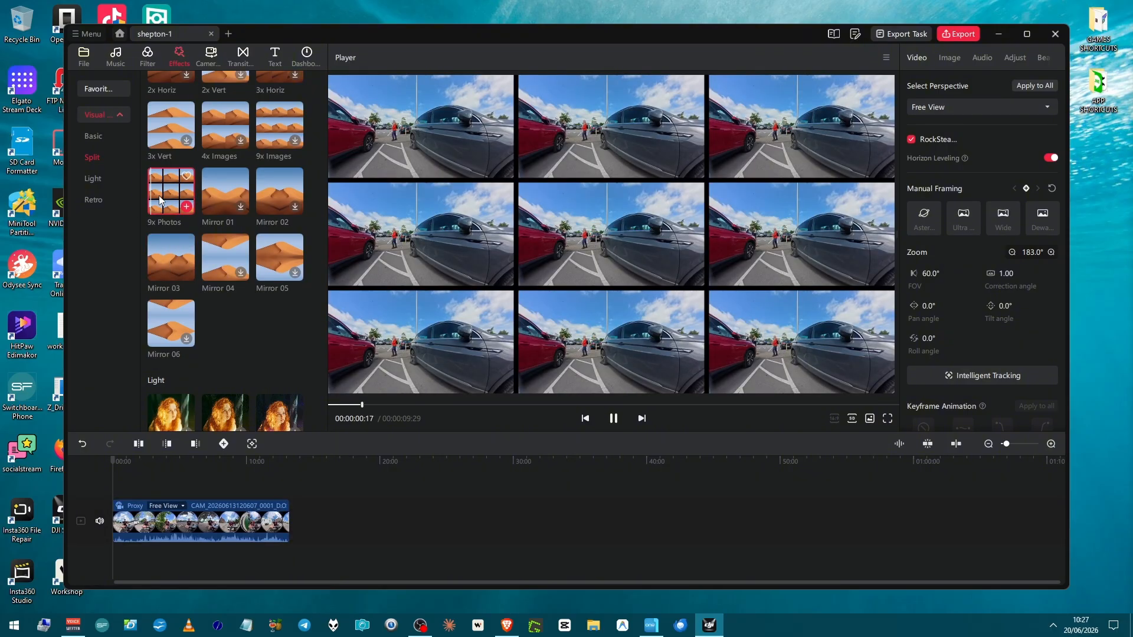
left_click(218, 141)
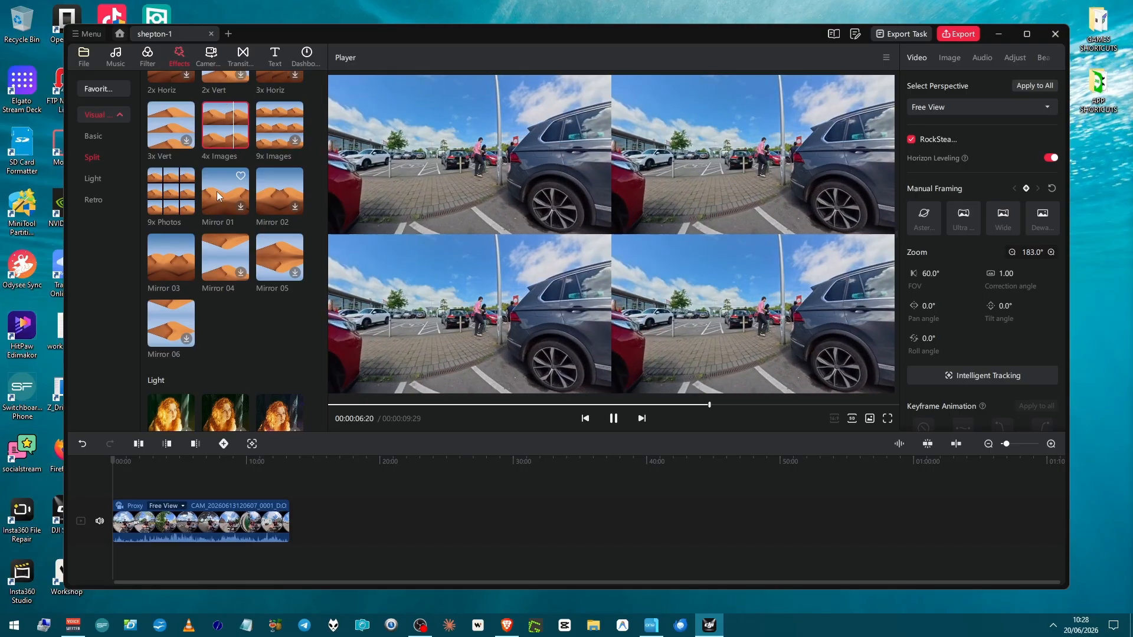
- Look through the light effects and preview the retro effects B&W Film, Film frame 03, Film frame 04 and Rolling film 02
scroll(217, 191, "down", 1)
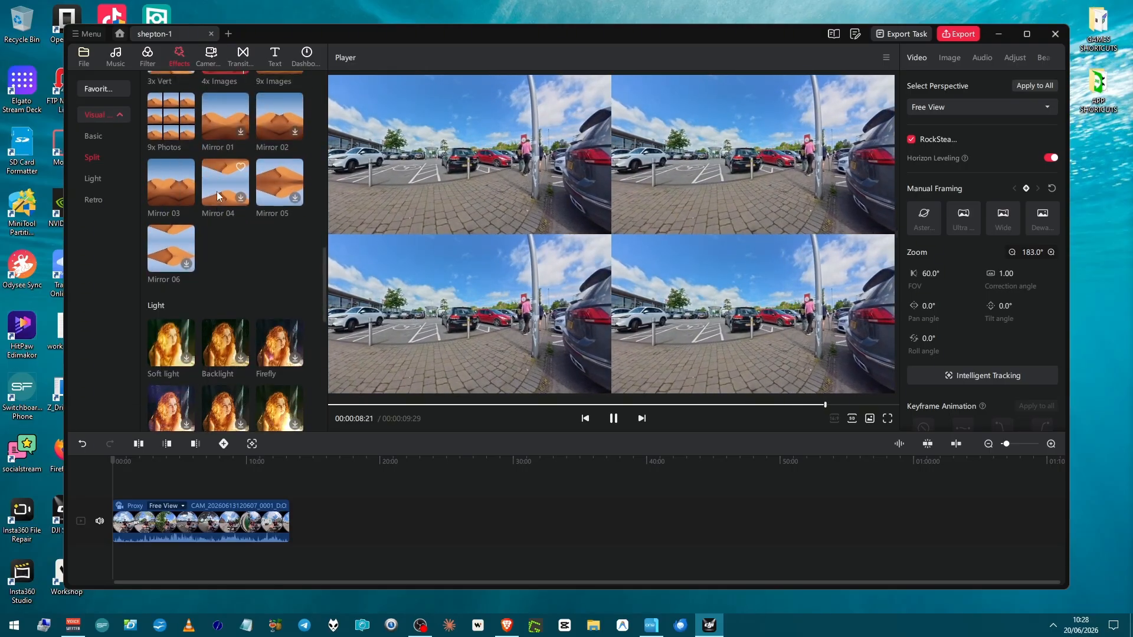
scroll(217, 191, "down", 3)
scroll(217, 192, "down", 5)
scroll(217, 192, "up", 1)
scroll(218, 192, "down", 2)
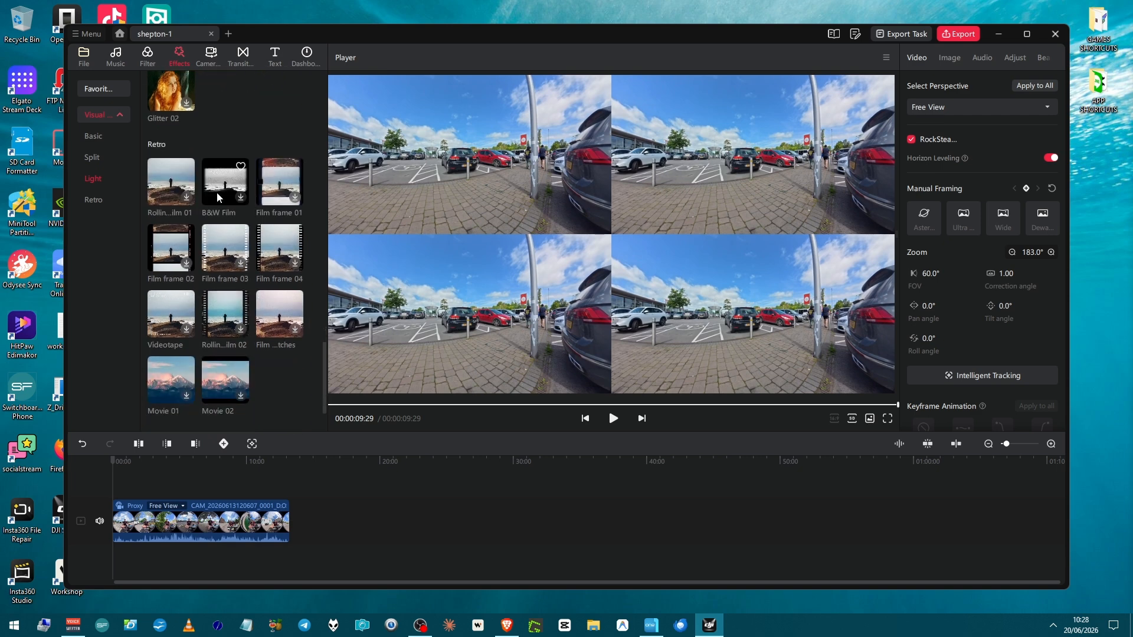
scroll(218, 193, "down", 1)
left_click(220, 172)
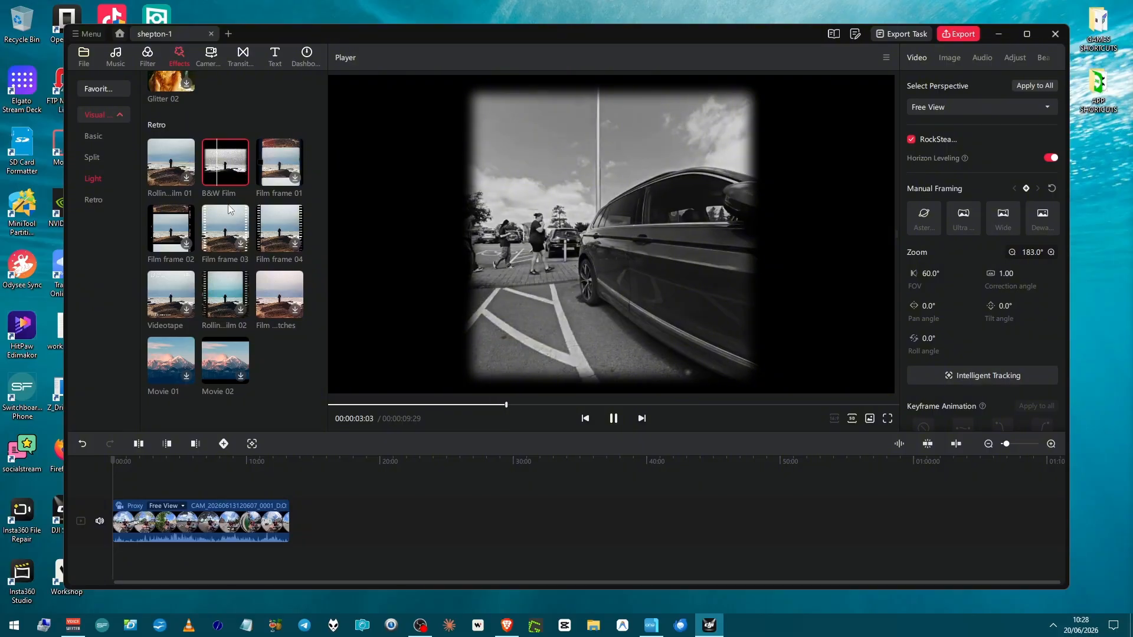
left_click(220, 242)
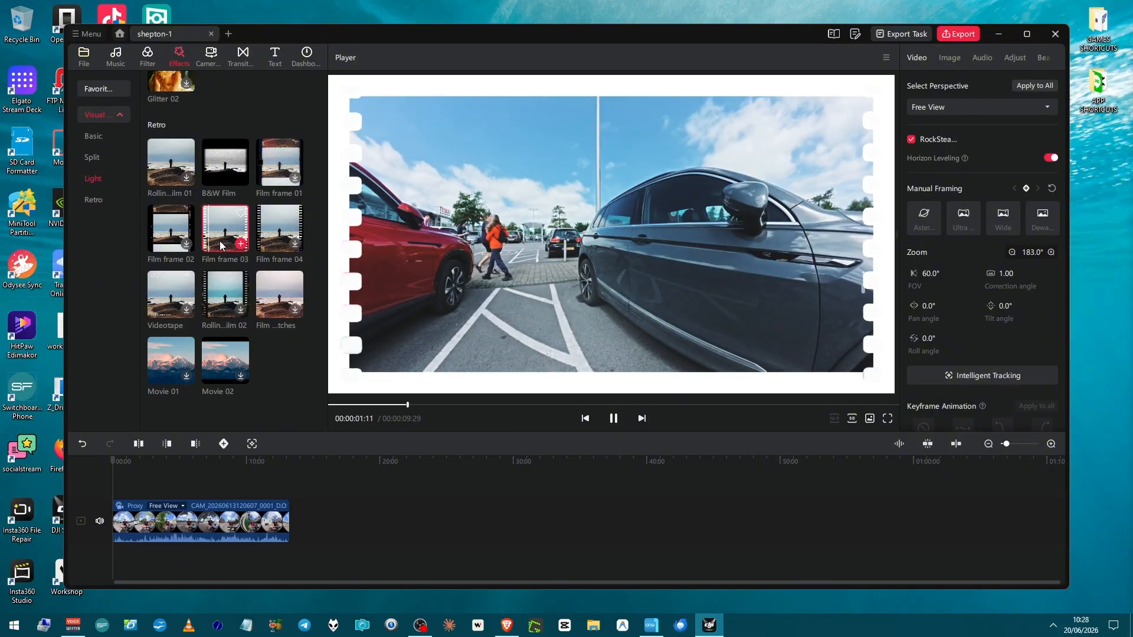
left_click(284, 238)
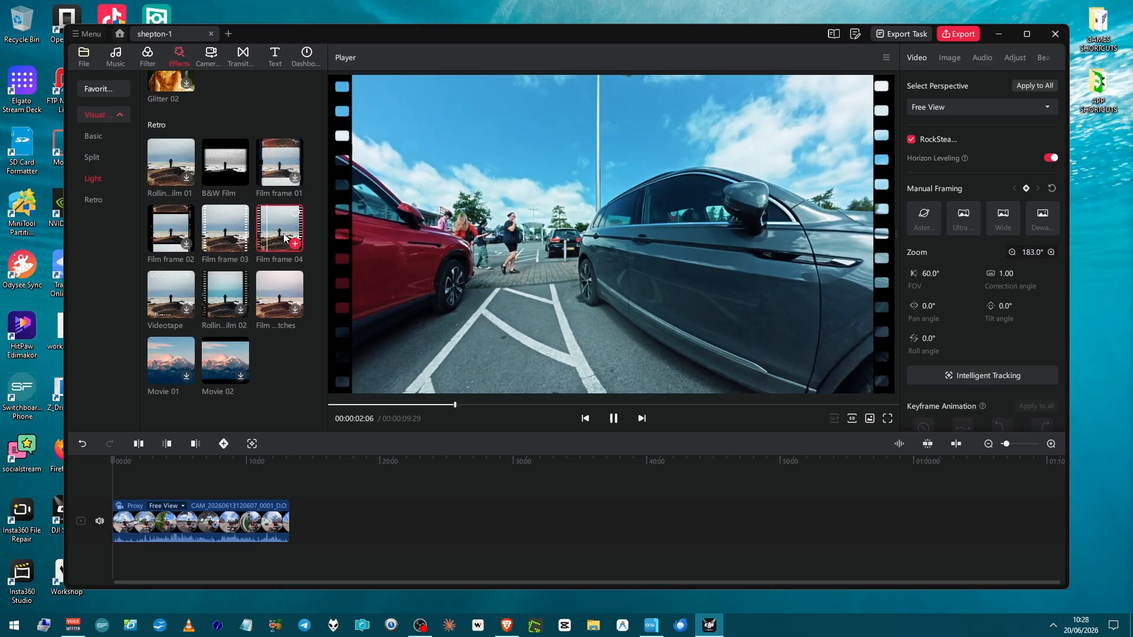
left_click(234, 290)
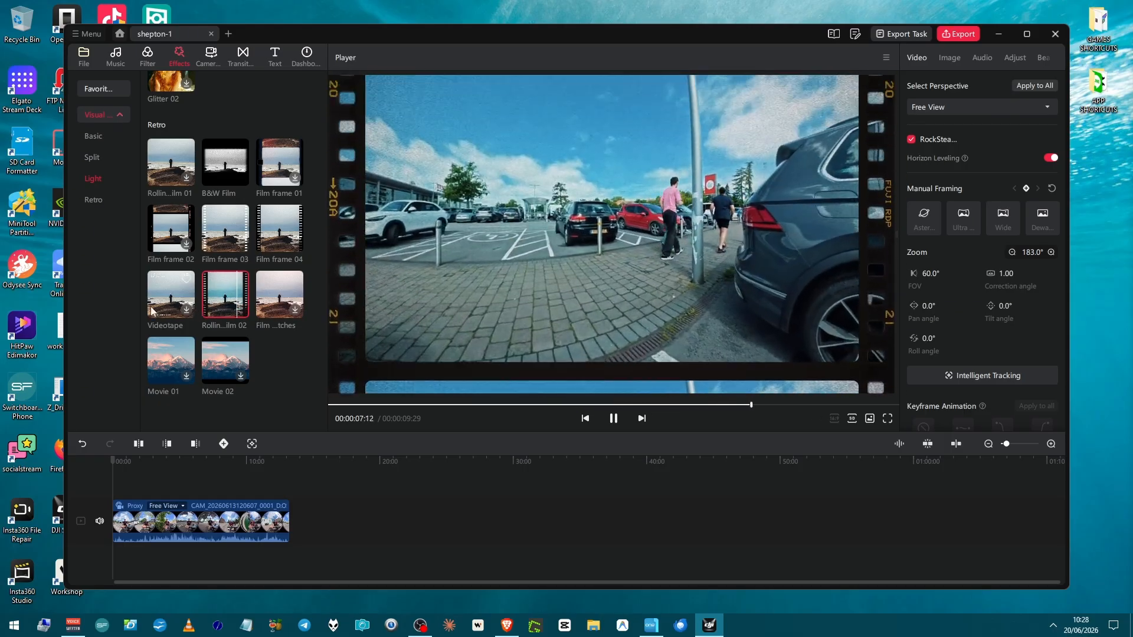
- Preview the retro effects Videotape, Movie 01, Movie 02 and the film scratches effect on the clip
left_click(149, 303)
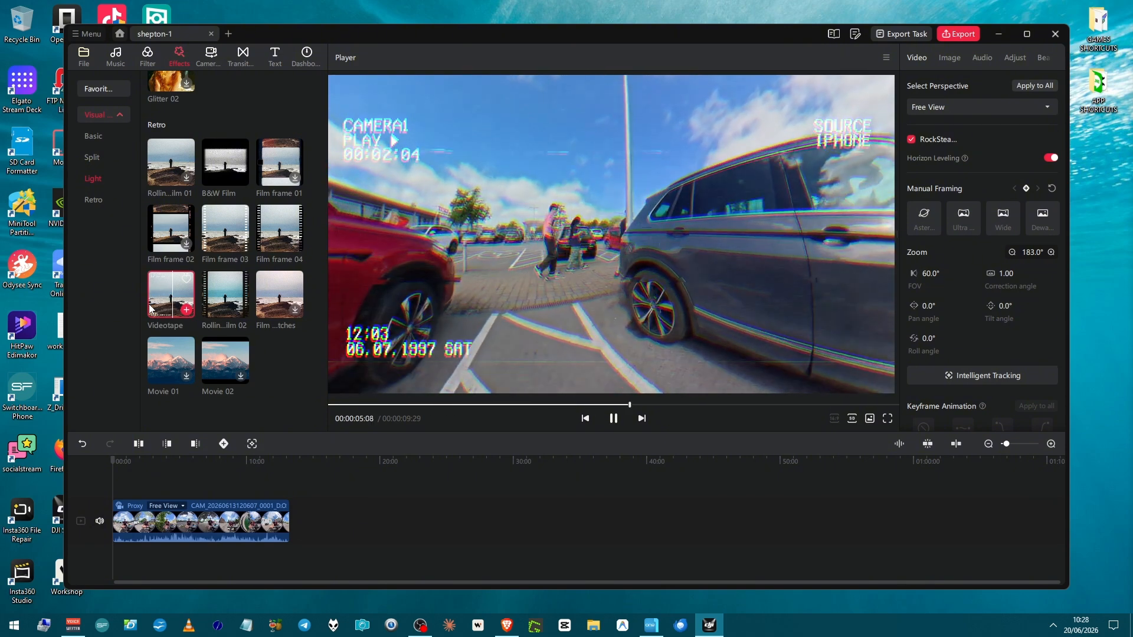
left_click(169, 354)
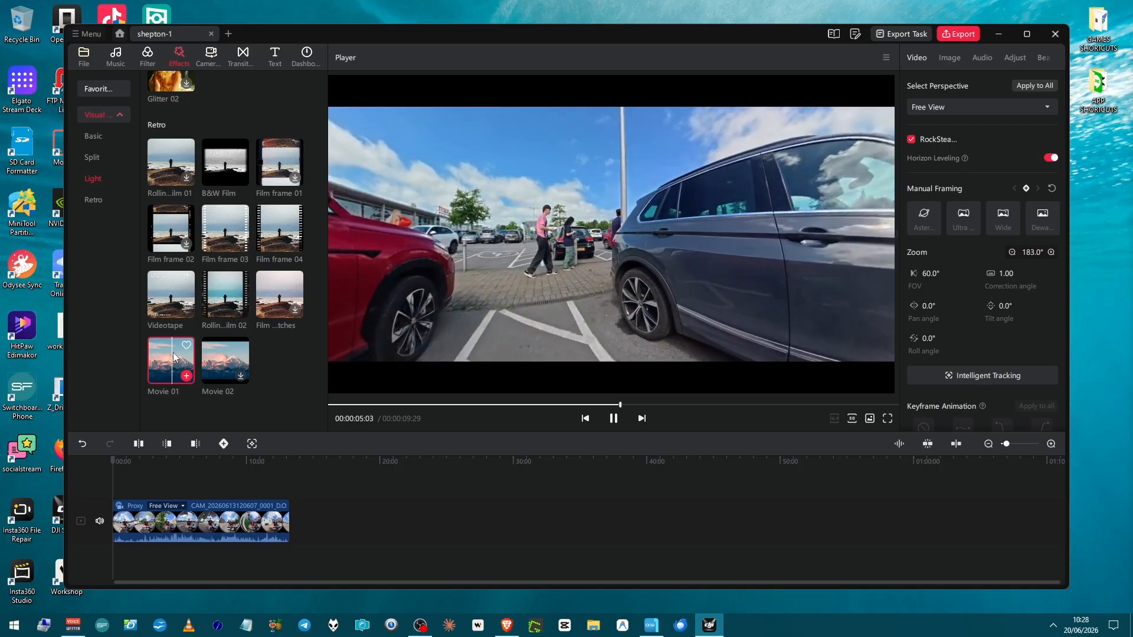
left_click(213, 356)
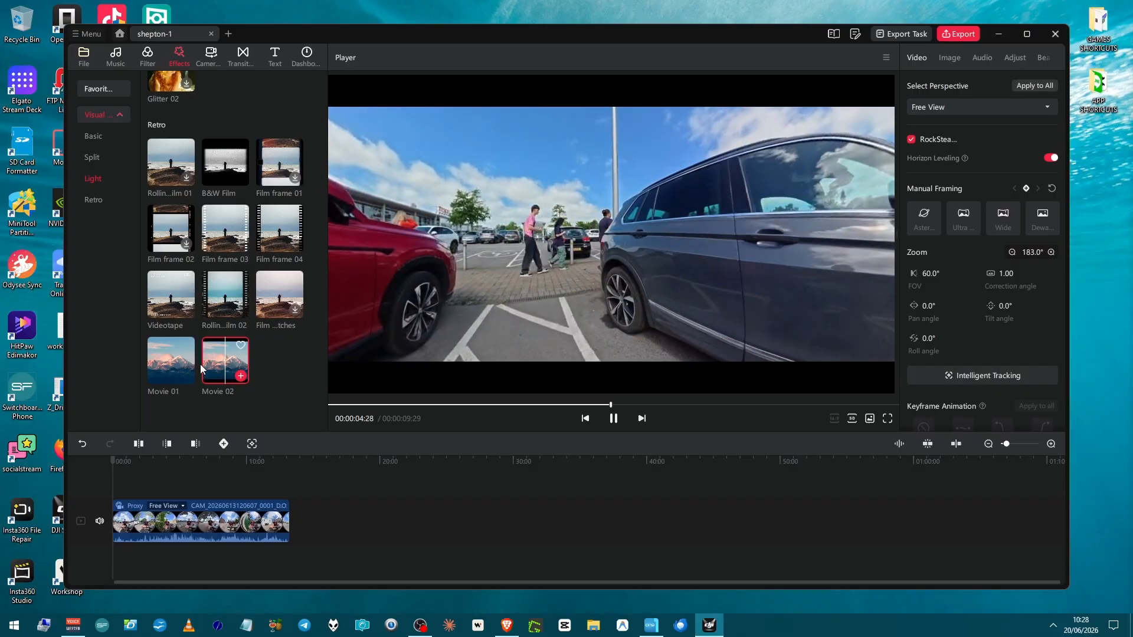
left_click(295, 299)
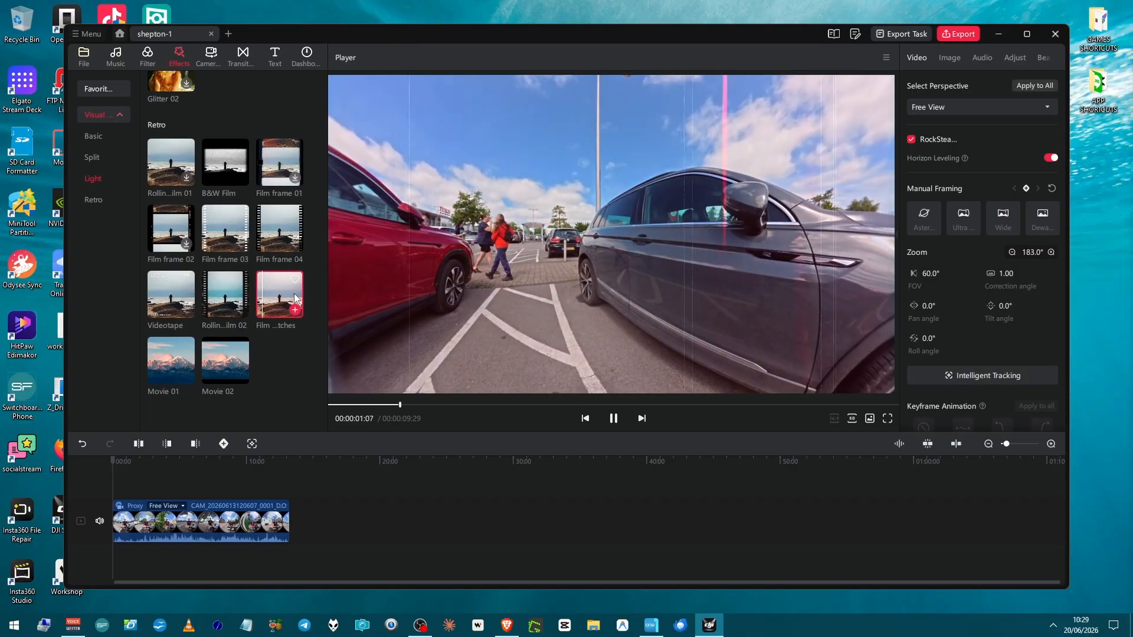
- Return to the basic effects and preview Iris Out, Zoom Out and Fade In on the clip
scroll(307, 289, "up", 6)
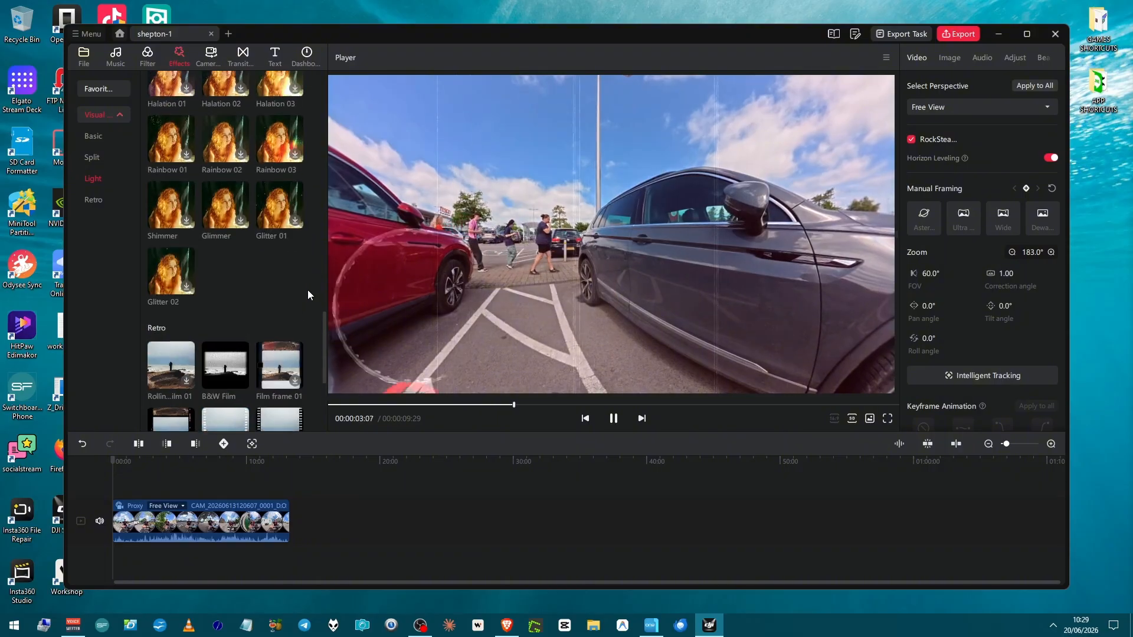
scroll(307, 289, "up", 4)
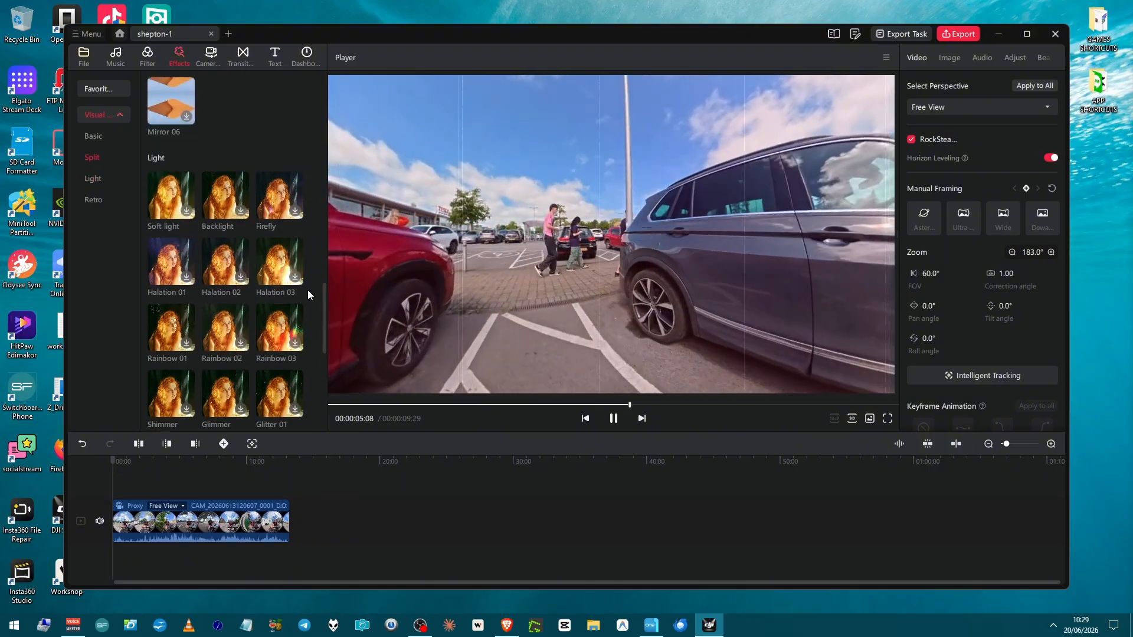
scroll(307, 290, "up", 8)
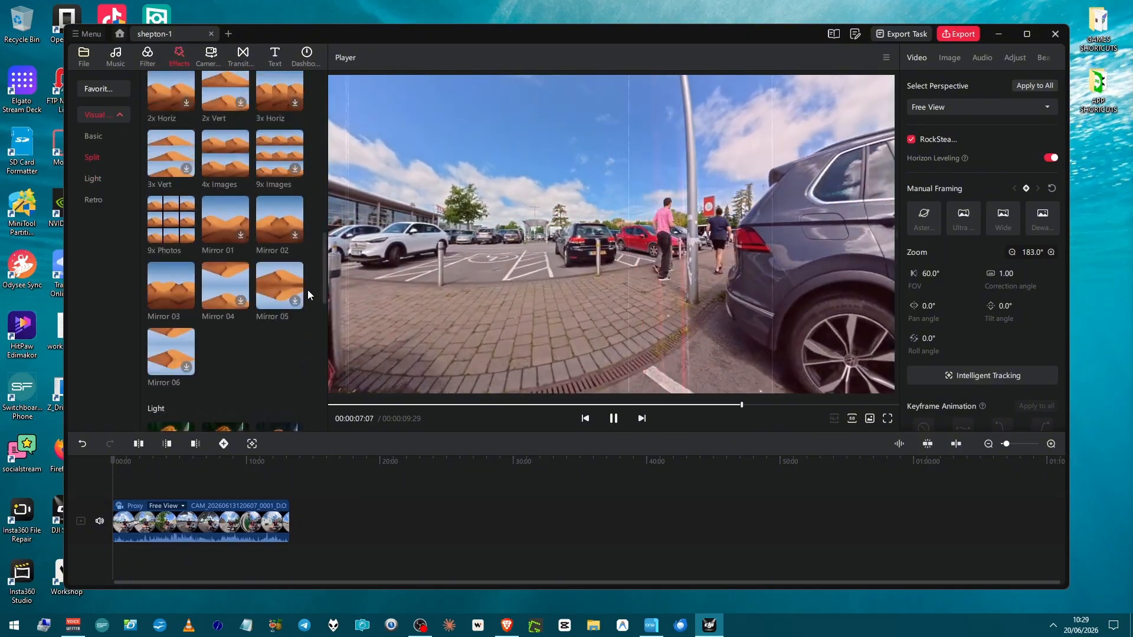
scroll(309, 294, "up", 5)
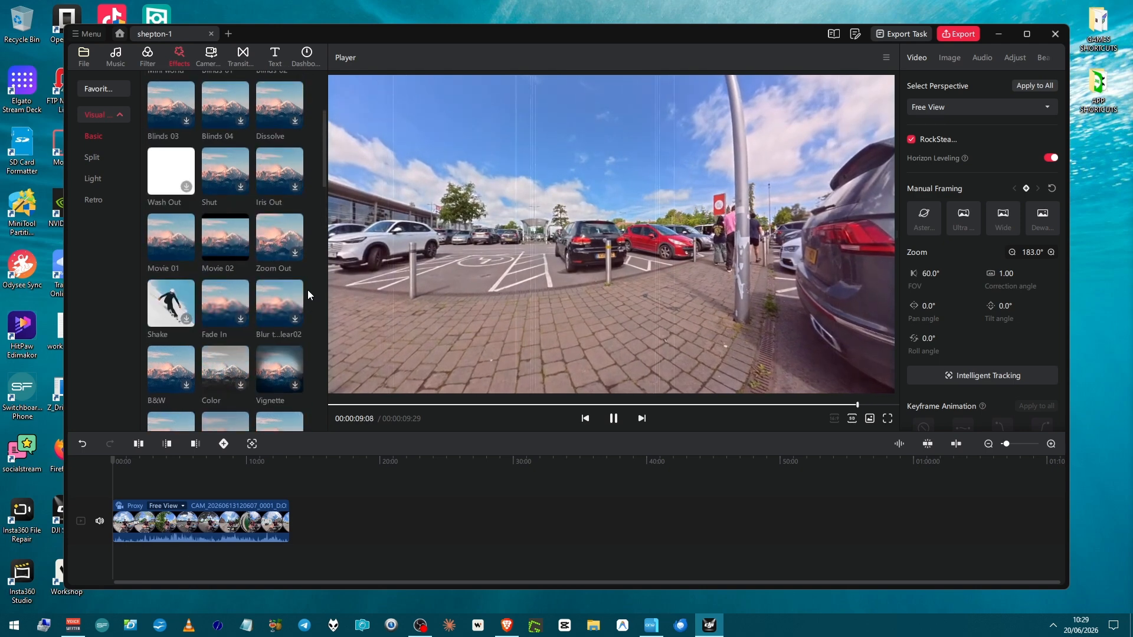
scroll(281, 284, "up", 2)
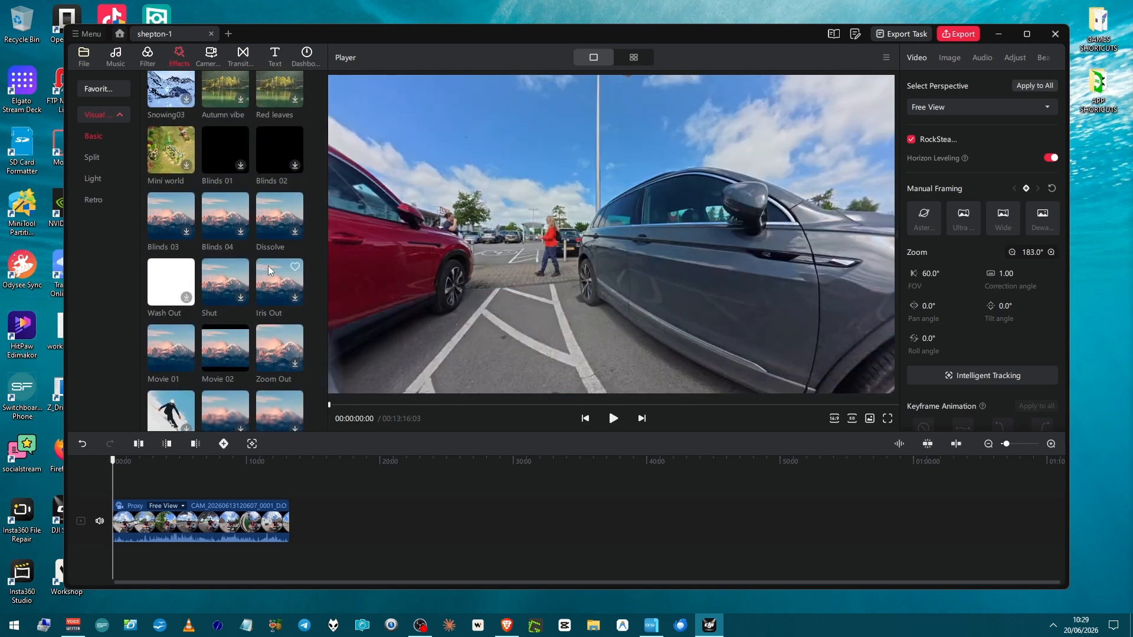
mouse_move(267, 266)
mouse_move(268, 361)
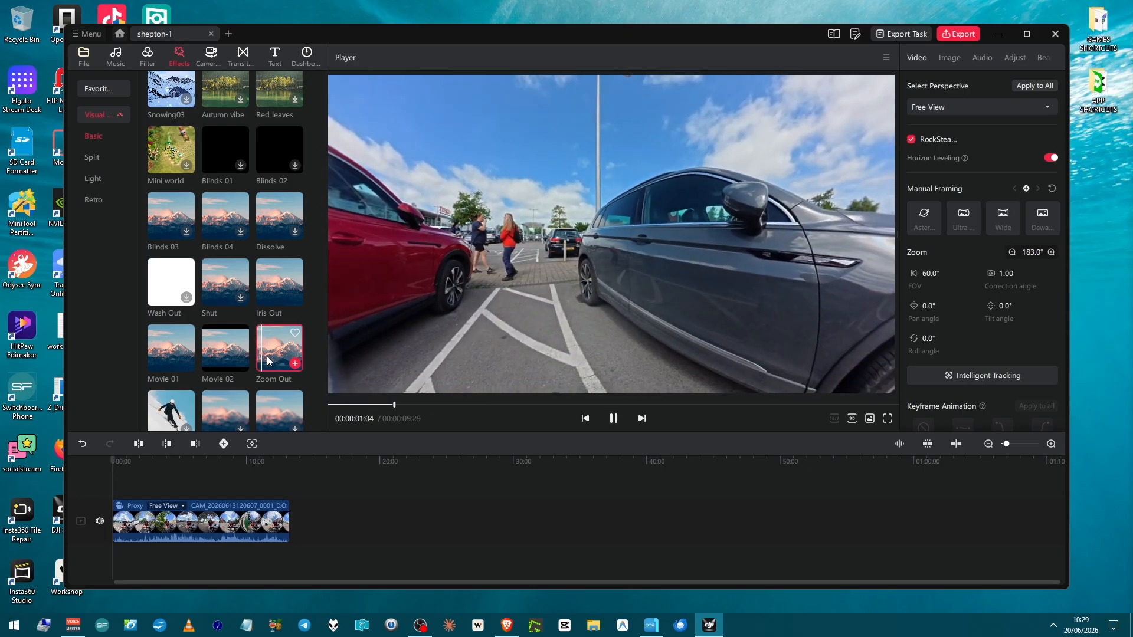
scroll(268, 361, "down", 1)
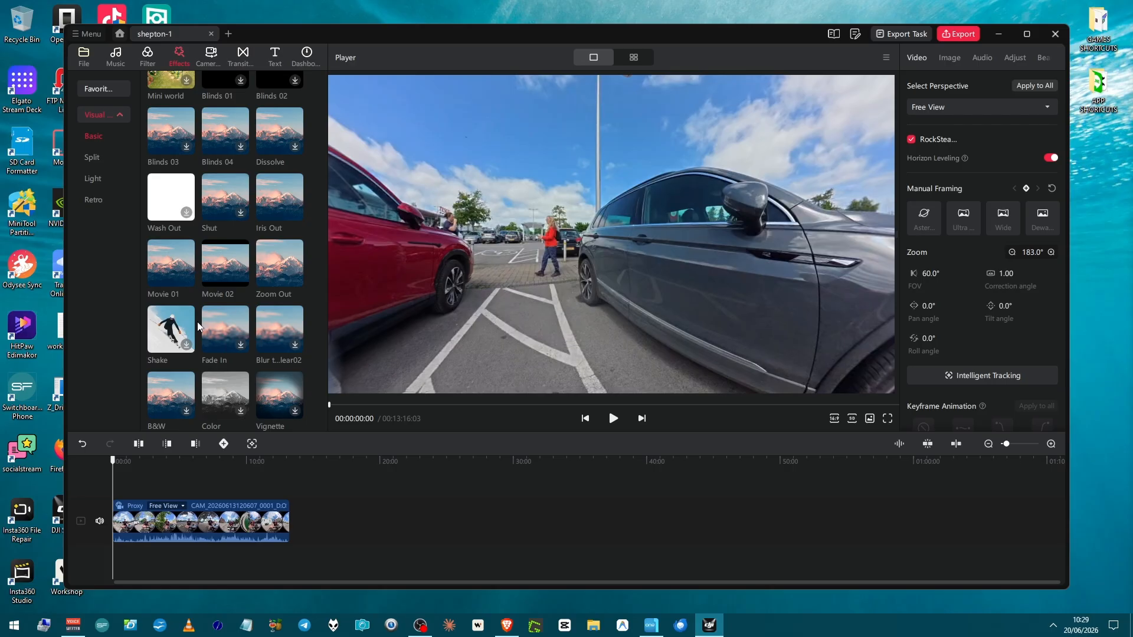
left_click(206, 329)
left_click(213, 330)
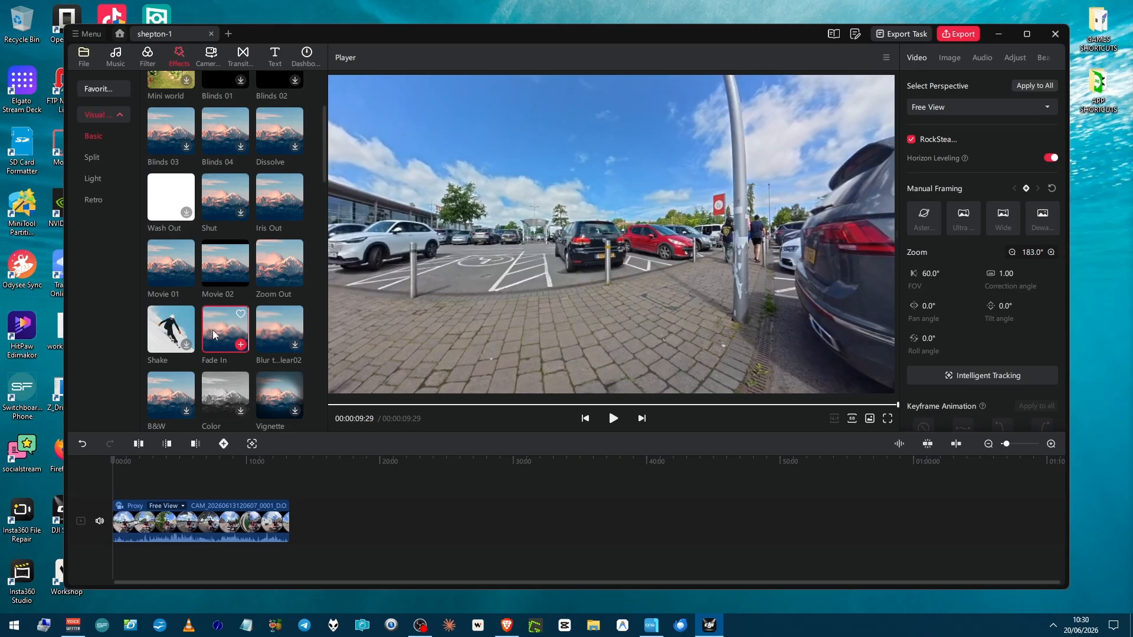
- Preview the basic effects Blinds 04 and Stop-motion on the clip
scroll(212, 331, "up", 4)
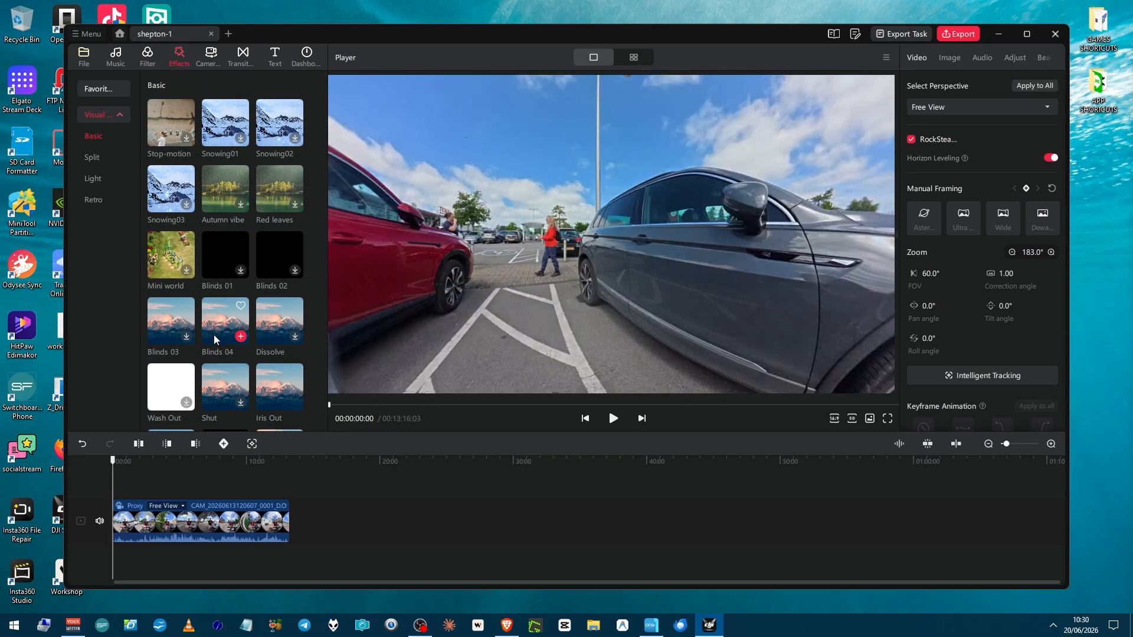
left_click(214, 334)
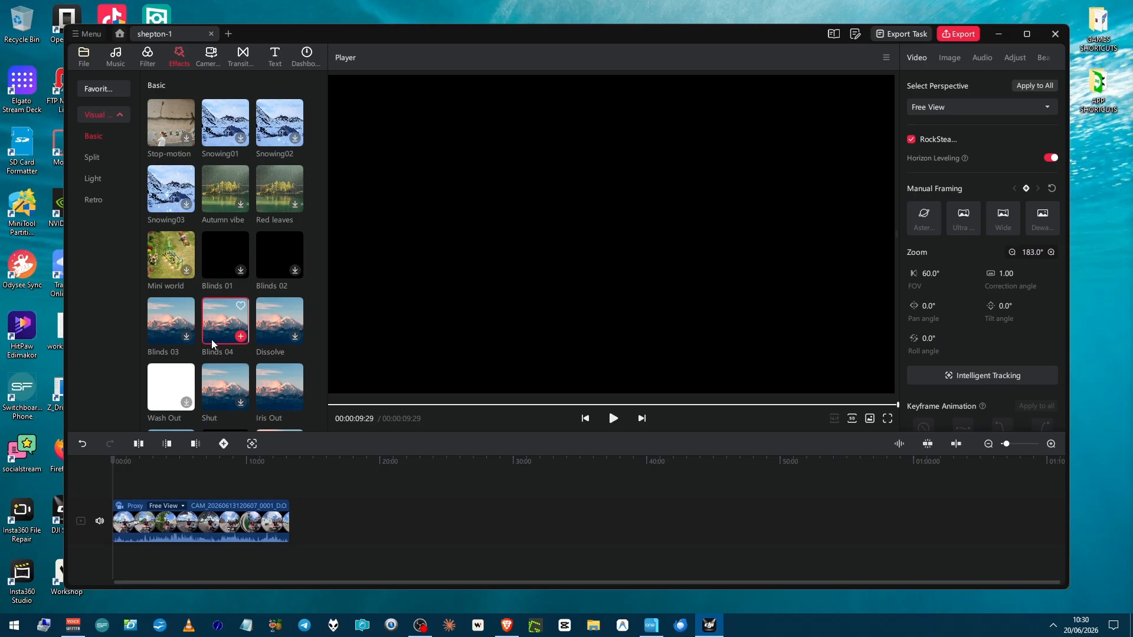
left_click(181, 135)
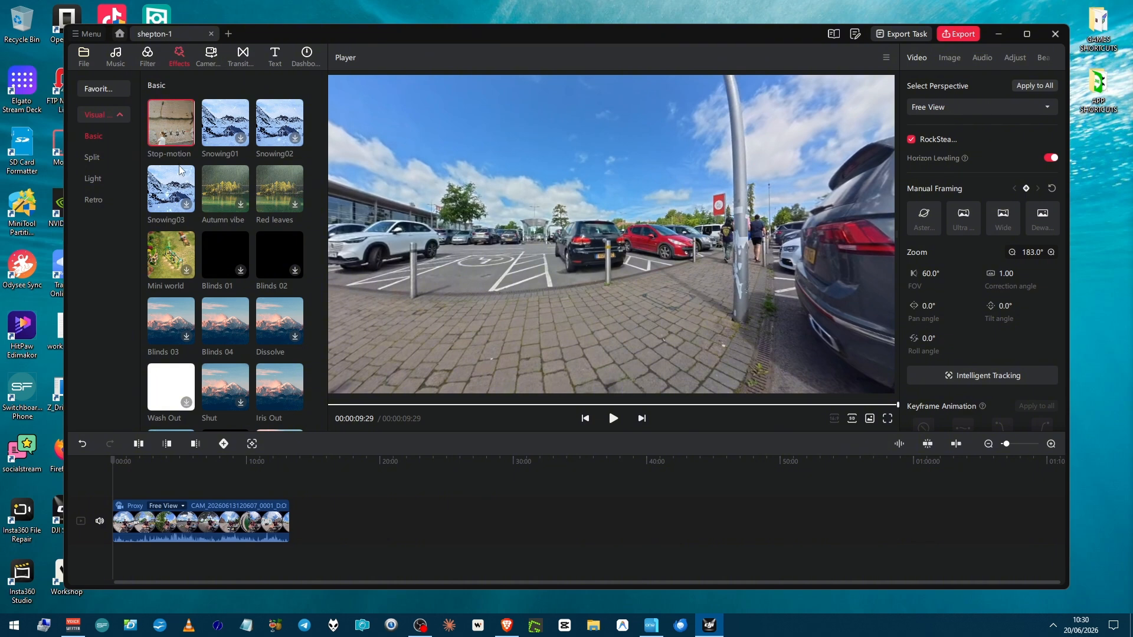
- Preview the recommended Pull & Rotate camera movement and look through the camera movement library down to the Asteroid and Forward categories
left_click(212, 57)
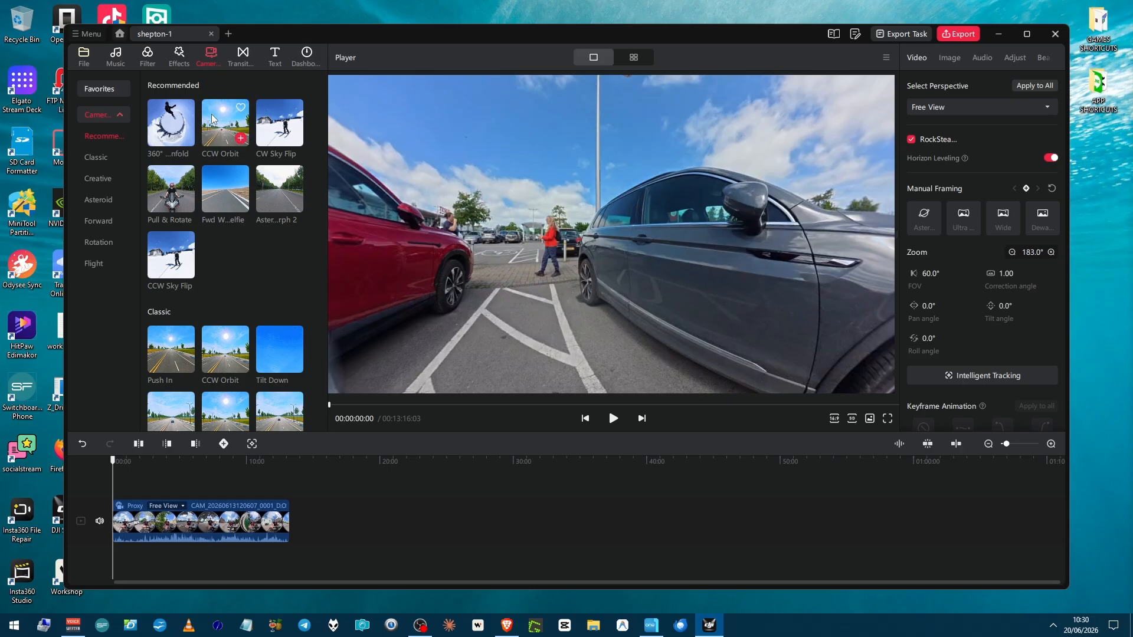
left_click(177, 206)
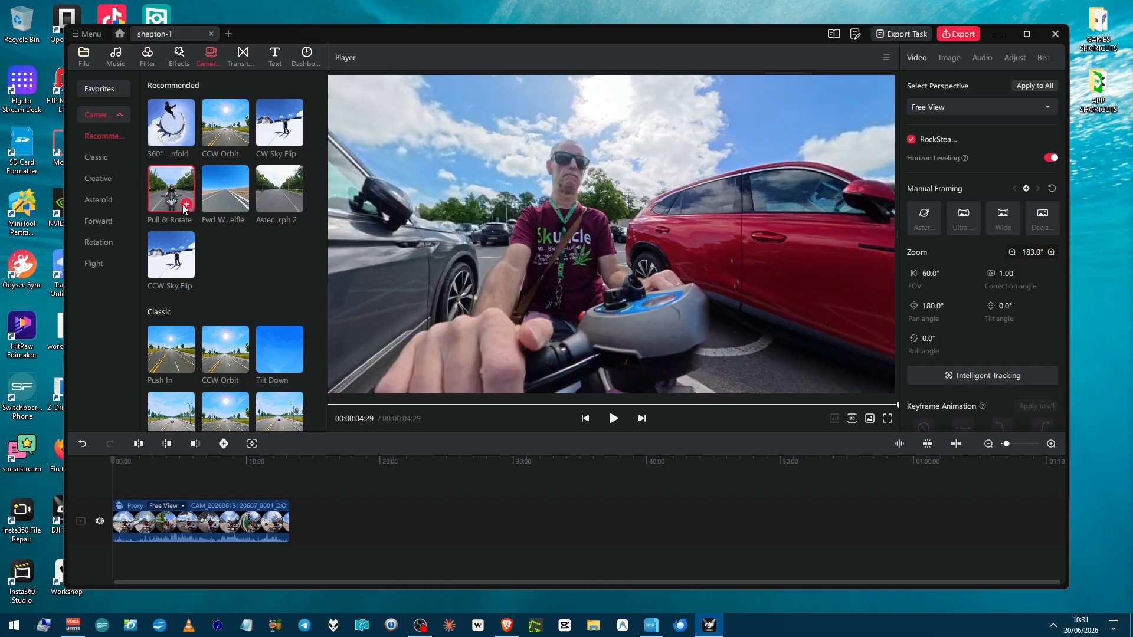
scroll(182, 204, "down", 1)
scroll(183, 204, "down", 5)
scroll(183, 204, "down", 8)
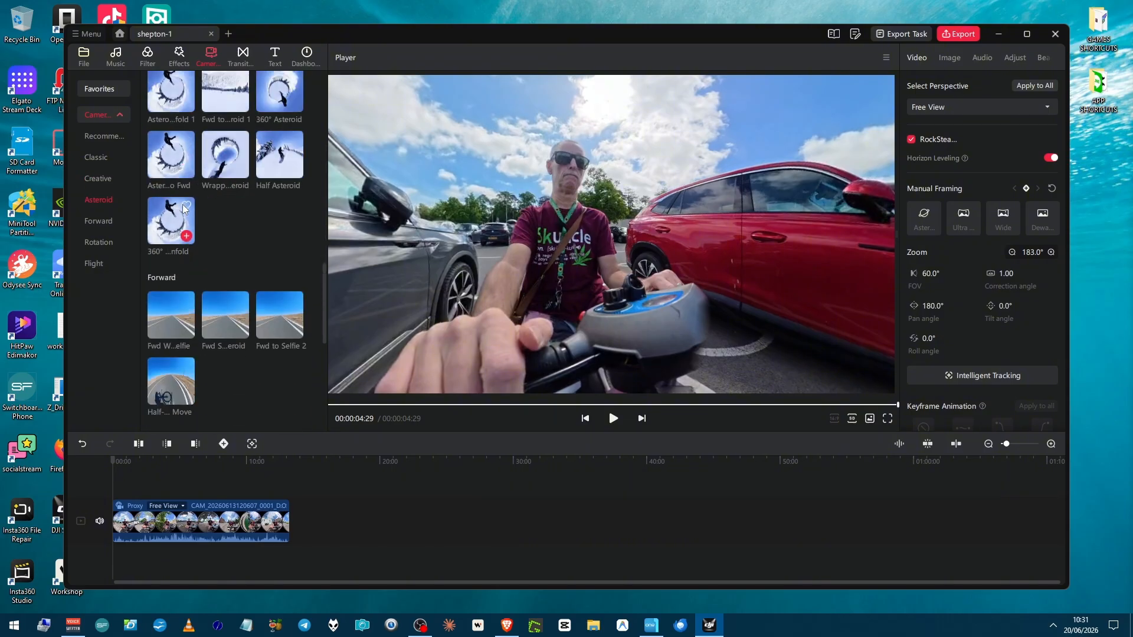
- Preview the Flight camera movements In & Out, Out & In and Pan Left 180° on the clip
scroll(183, 204, "down", 5)
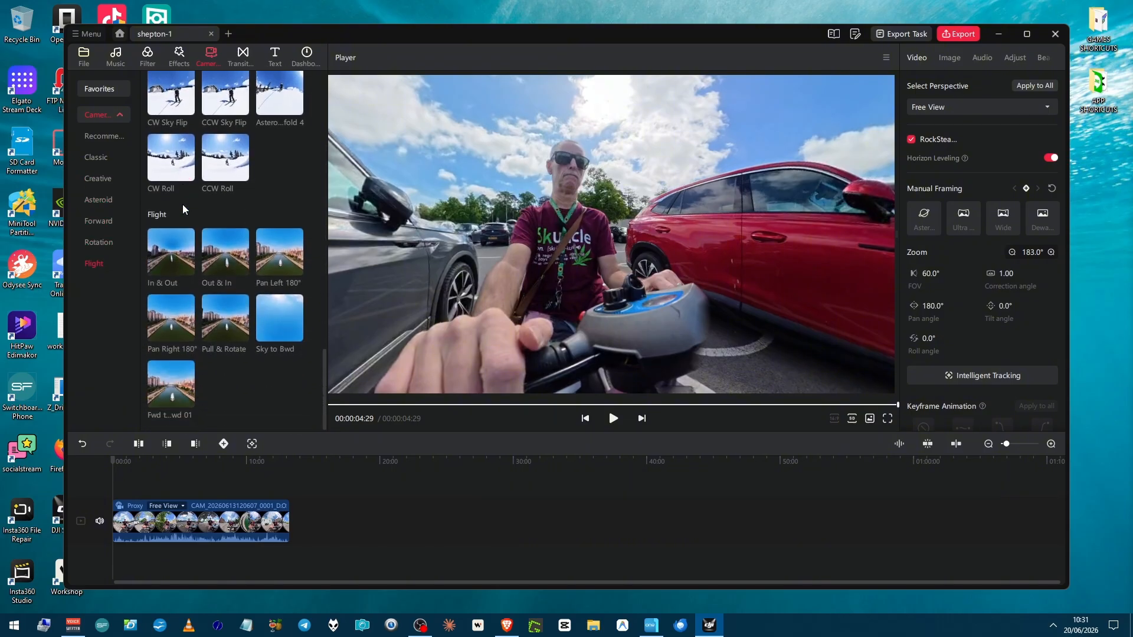
left_click(171, 259)
left_click(173, 262)
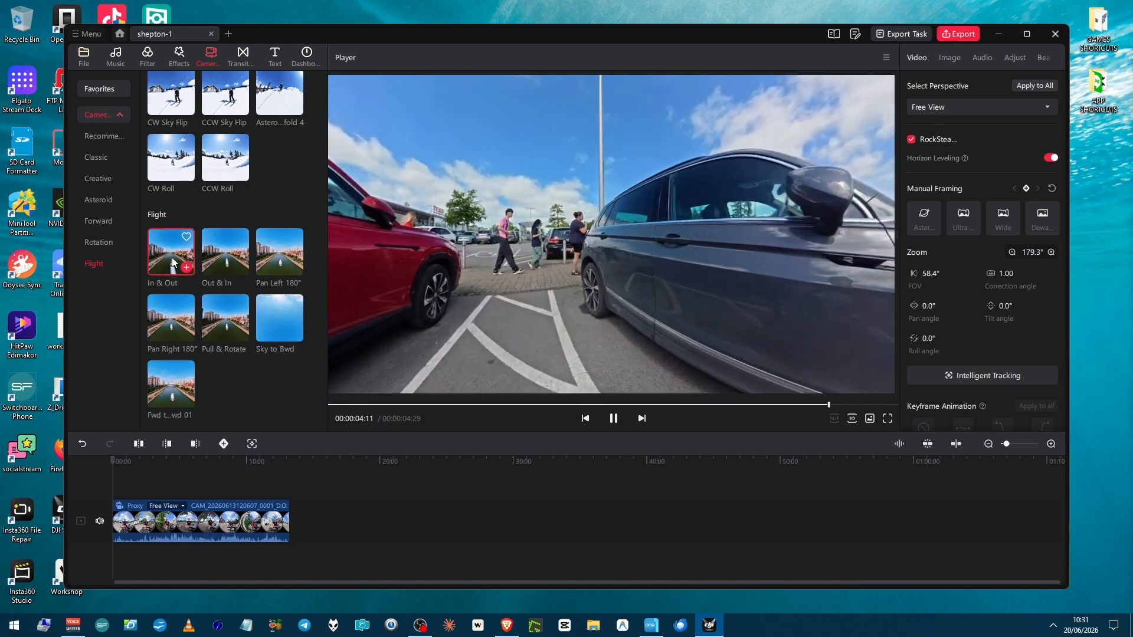
left_click(218, 260)
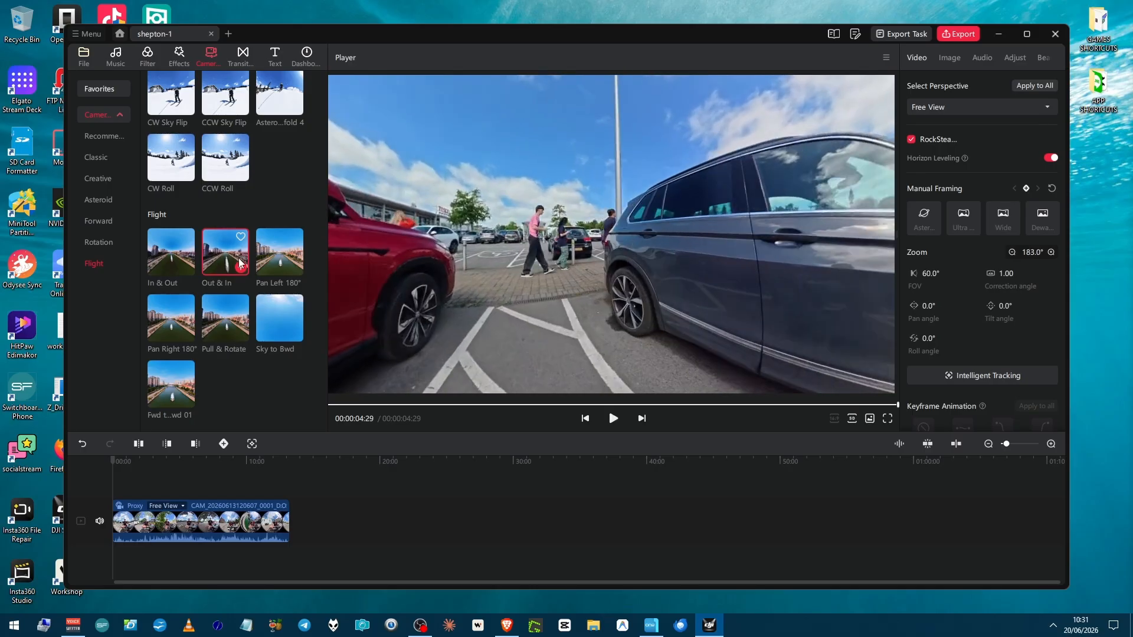
left_click(264, 261)
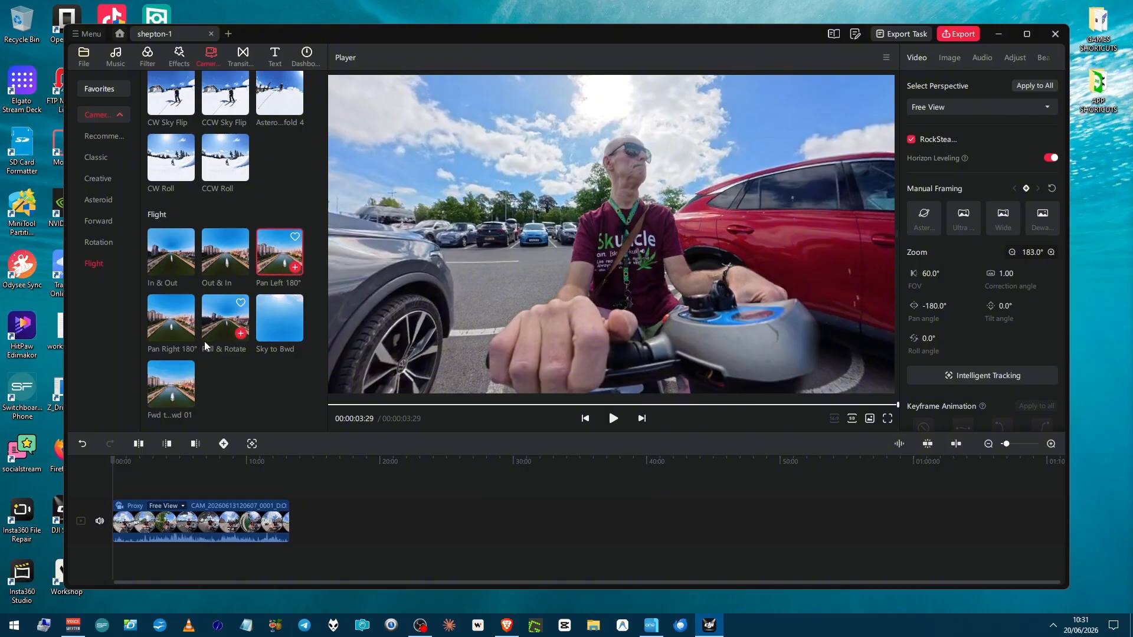
- Preview the Flight camera movements Pan Right 180°, Pull & Rotate and the forward movement ending in 01 on the clip
left_click(175, 331)
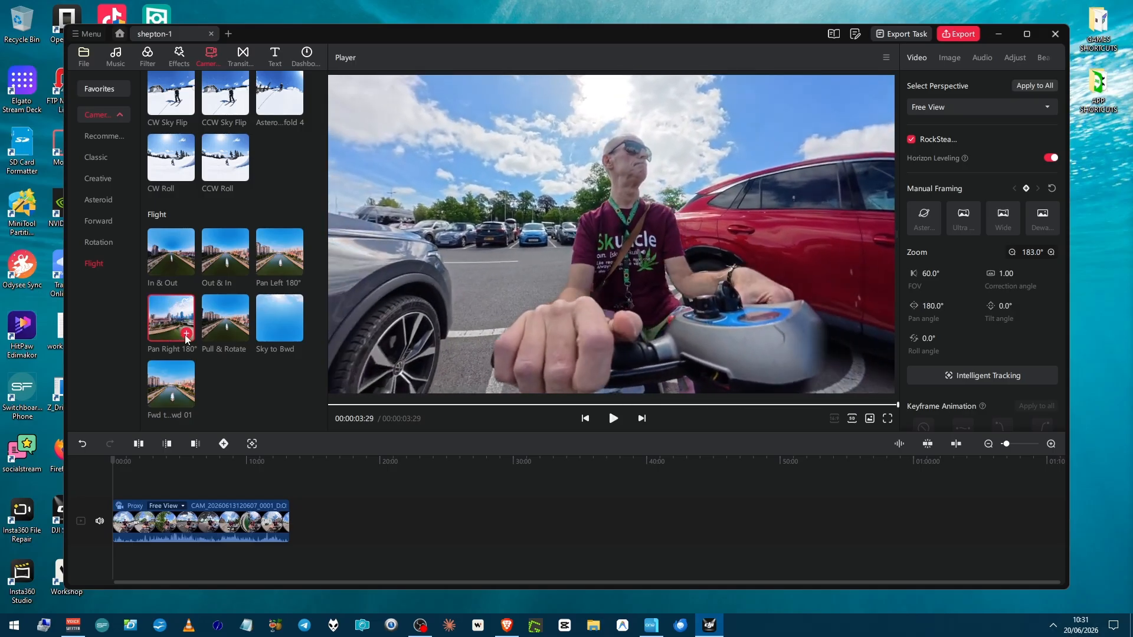
left_click(217, 328)
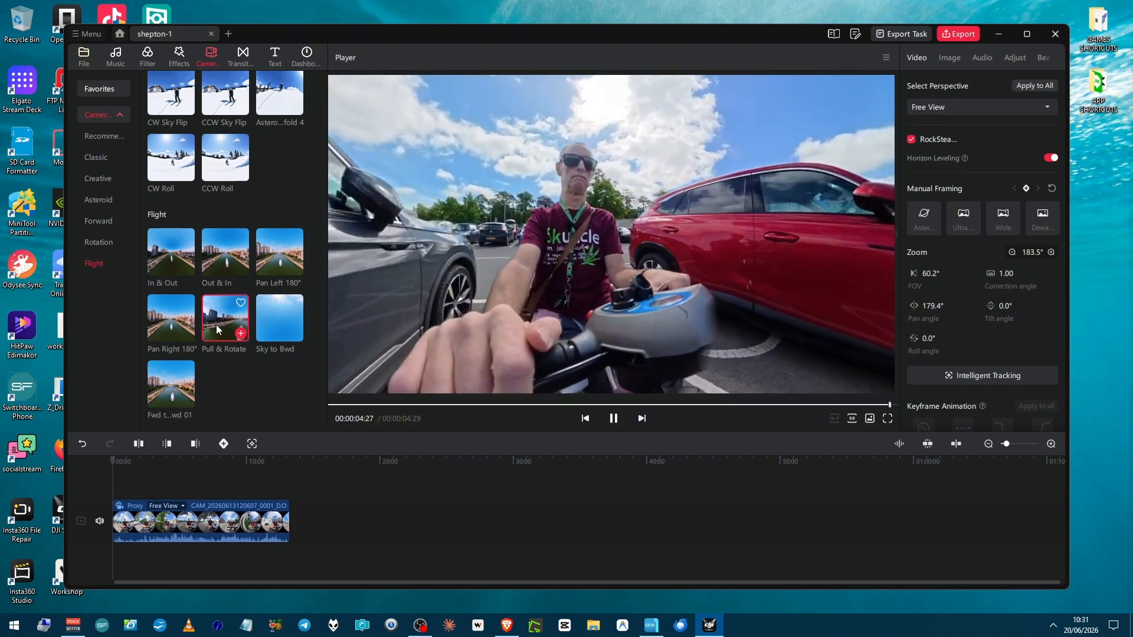
left_click(177, 394)
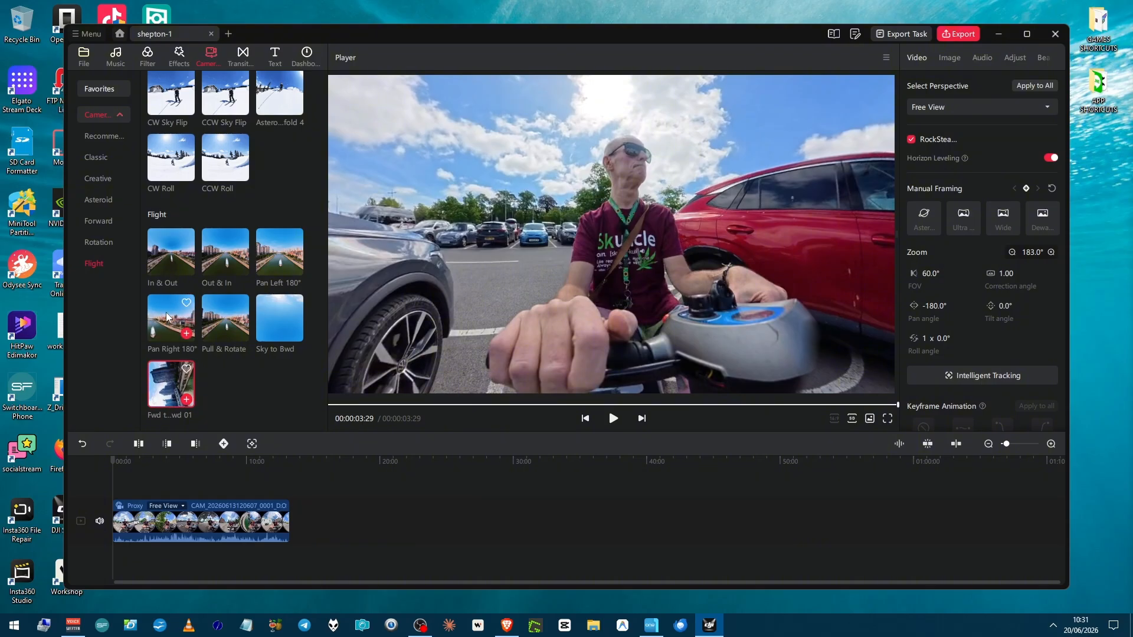
- Look through the basic transitions, preview the first Slide transition, and view the text library
left_click(242, 57)
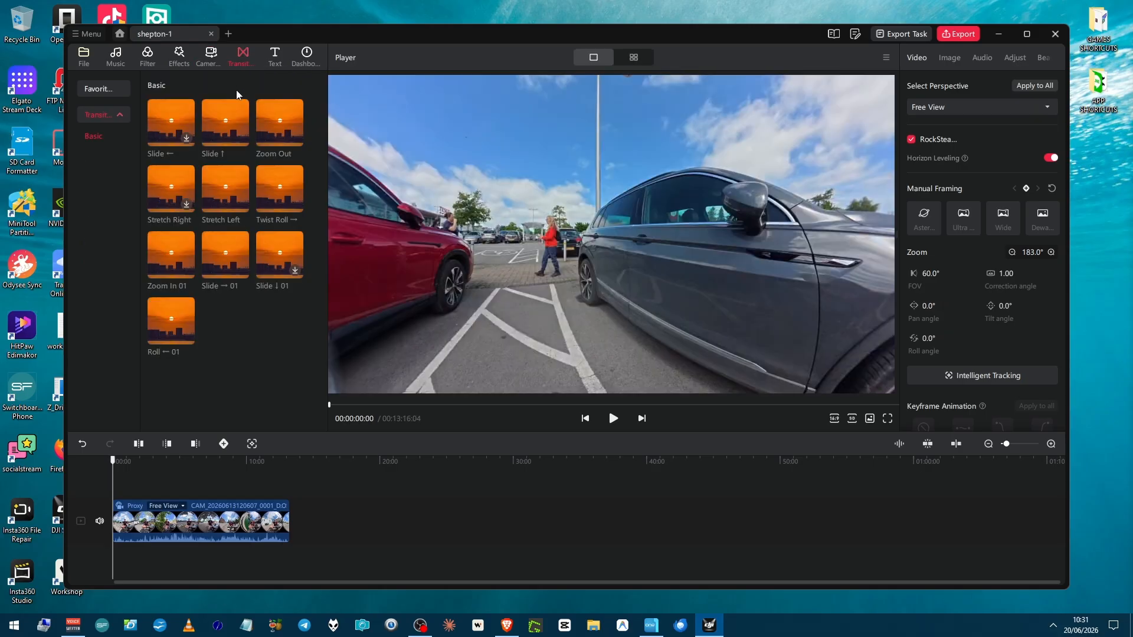
left_click(155, 126)
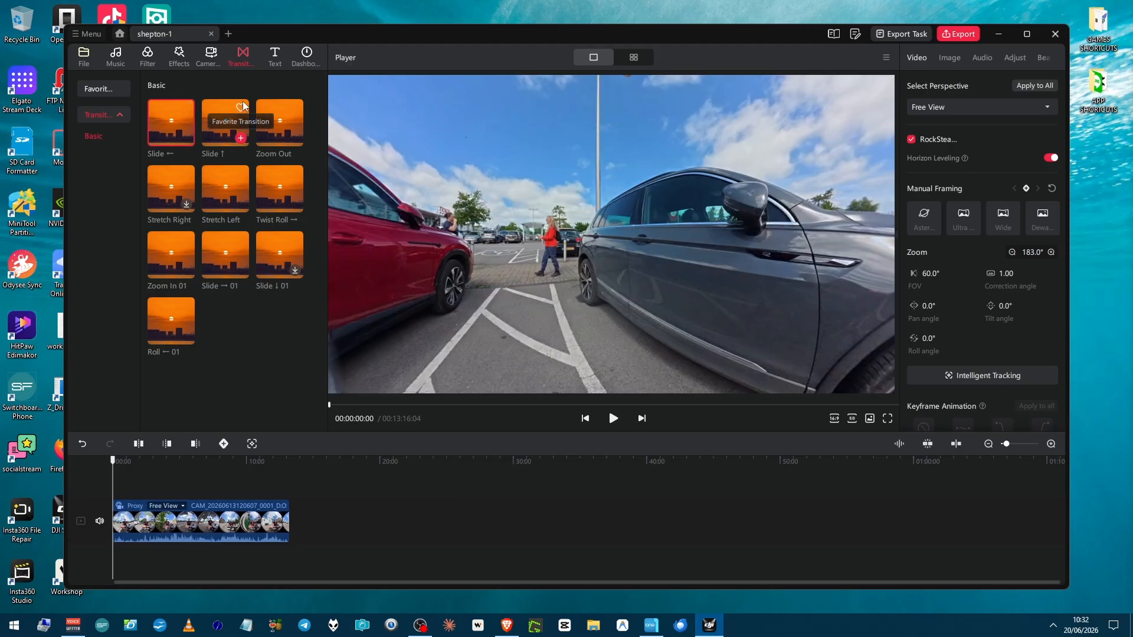
left_click(274, 62)
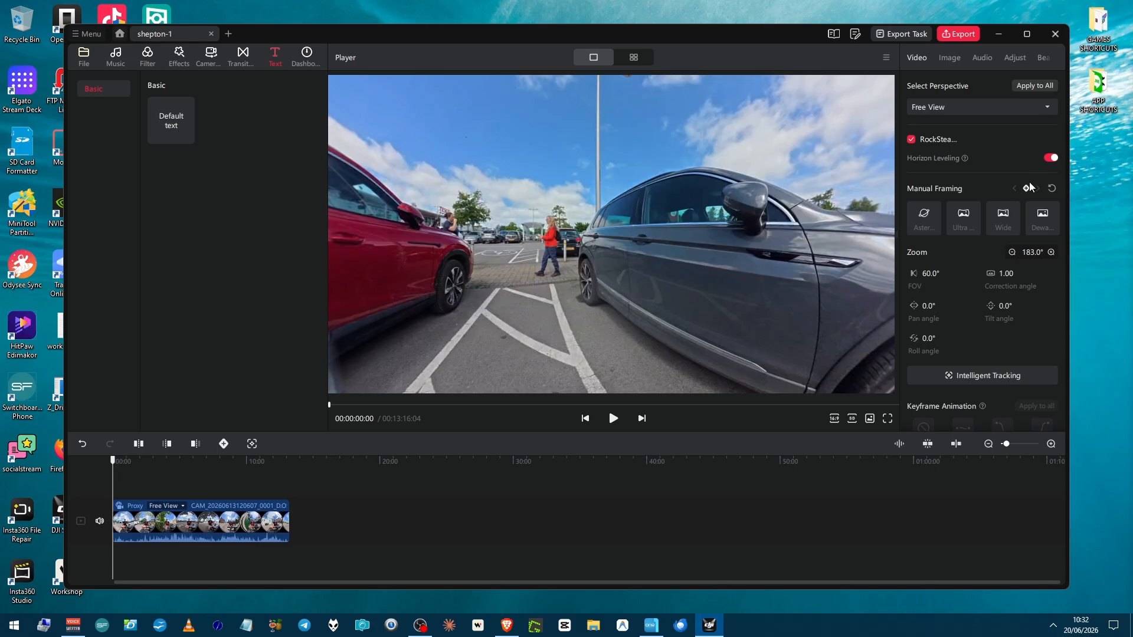
- Apply the Dewarp manual framing preset to the clip
scroll(1029, 188, "down", 3)
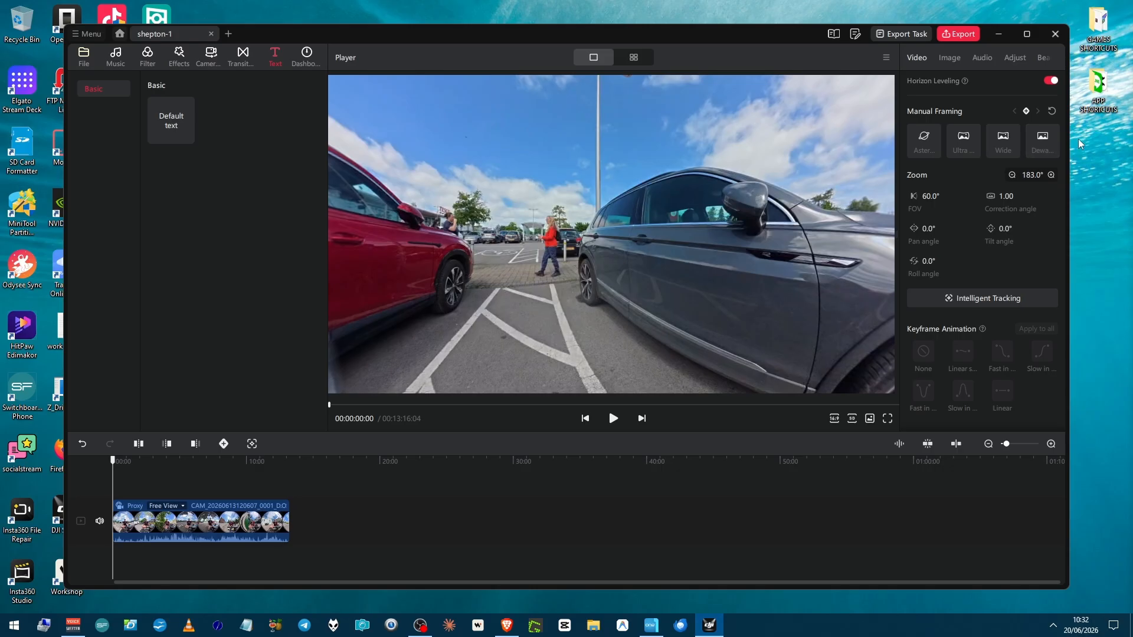
left_click(1053, 137)
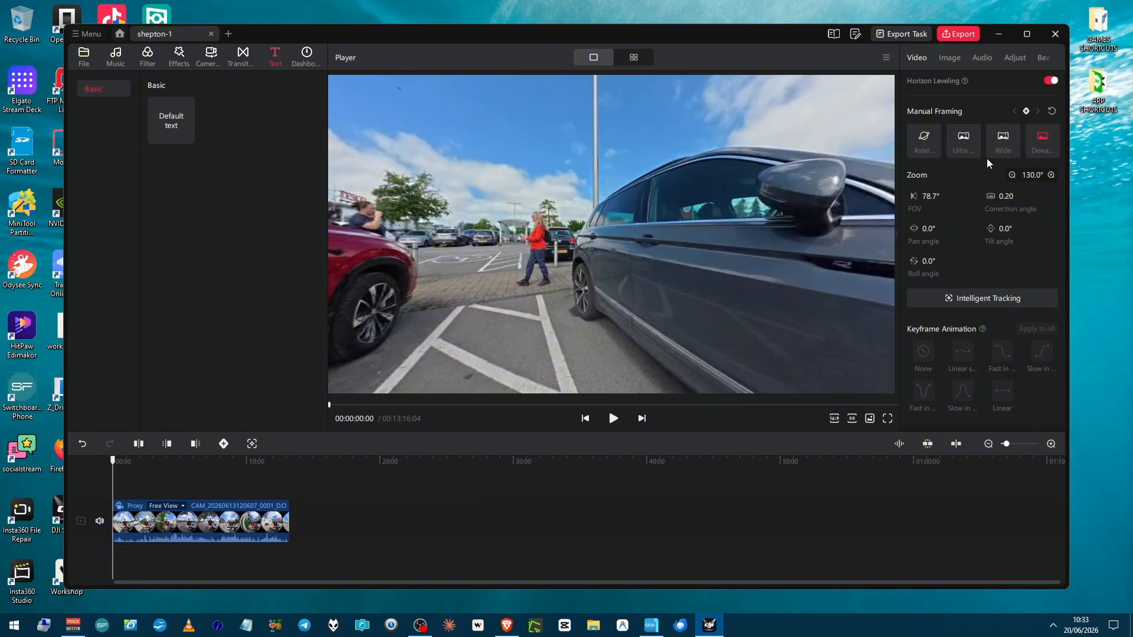
scroll(972, 177, "up", 1)
scroll(962, 206, "down", 1)
- Review the clip's image stitching, audio volume and colour adjustment settings
left_click(948, 57)
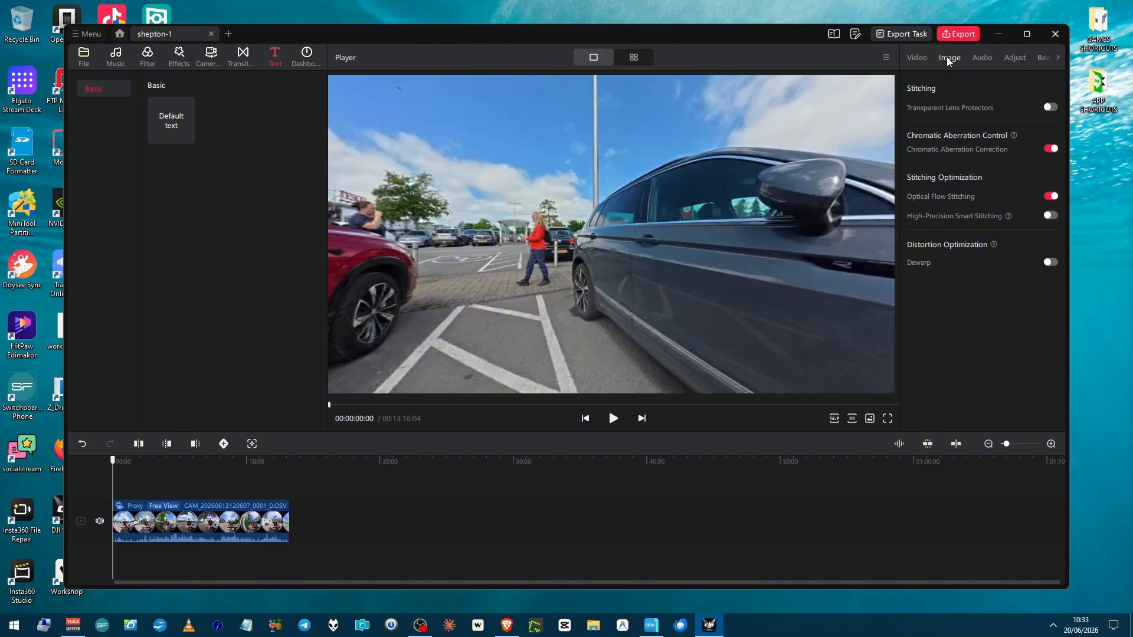
left_click(983, 57)
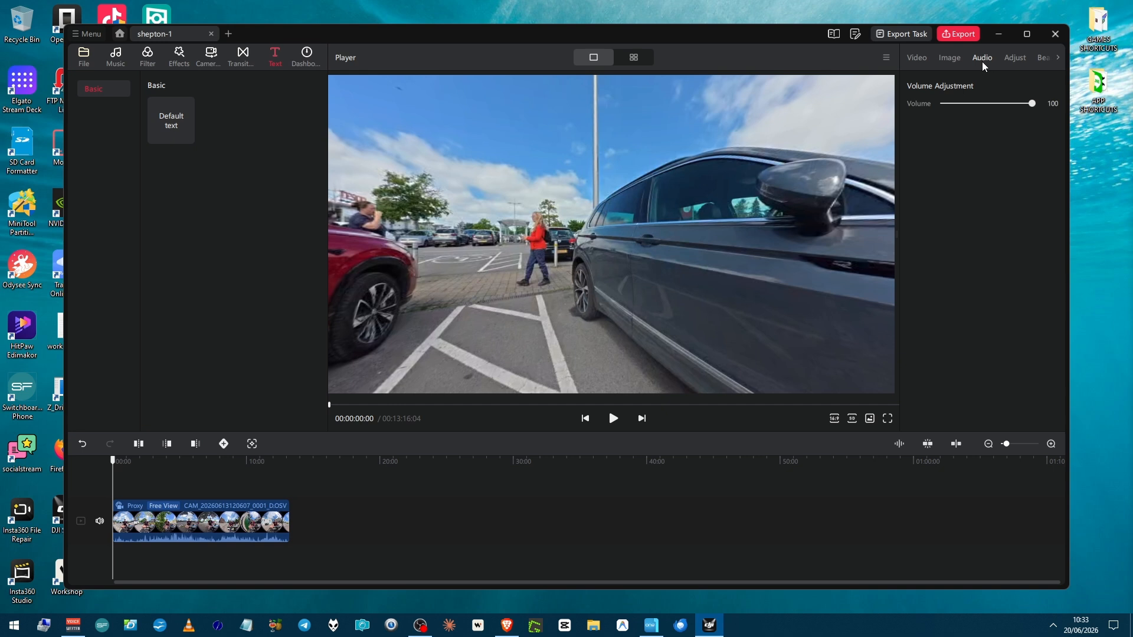
left_click(1019, 57)
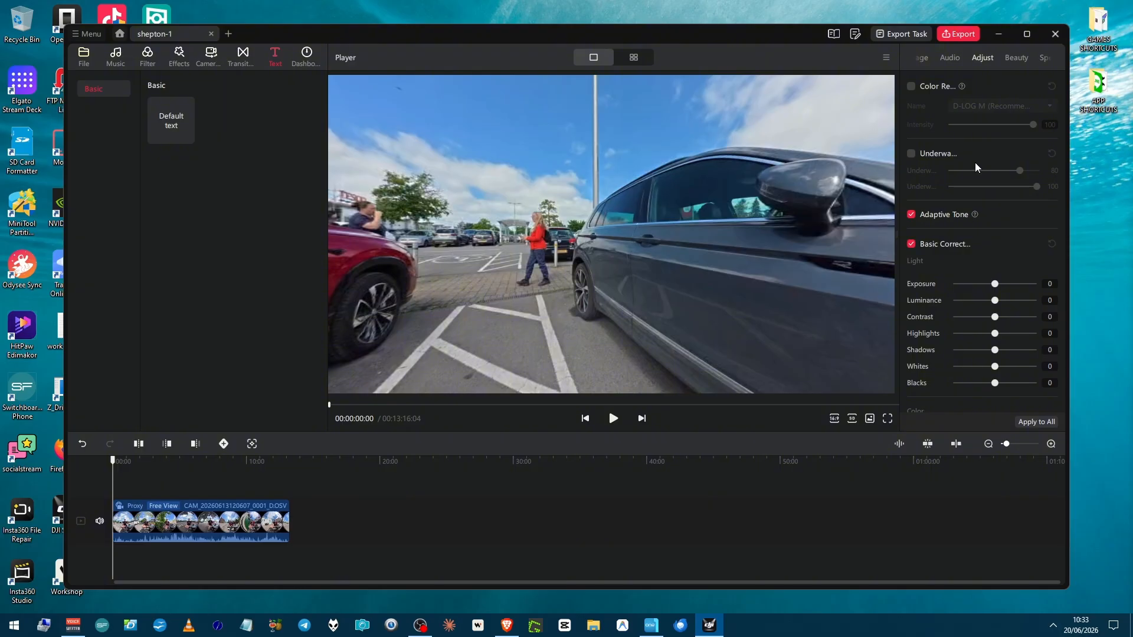
scroll(933, 154, "down", 3)
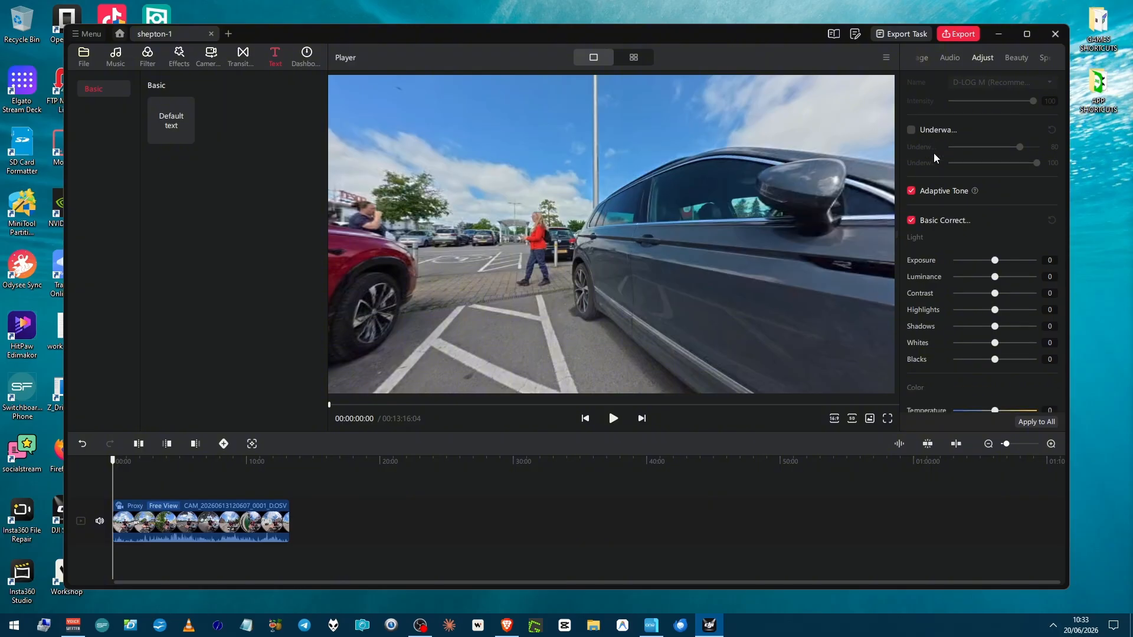
scroll(933, 157, "down", 4)
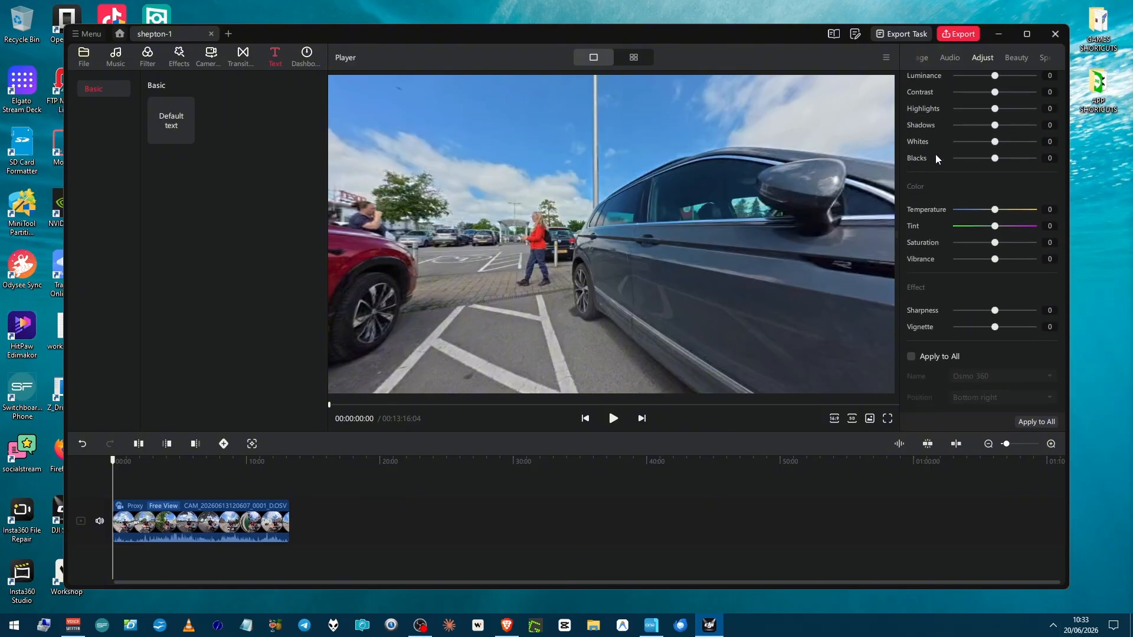
scroll(936, 154, "up", 7)
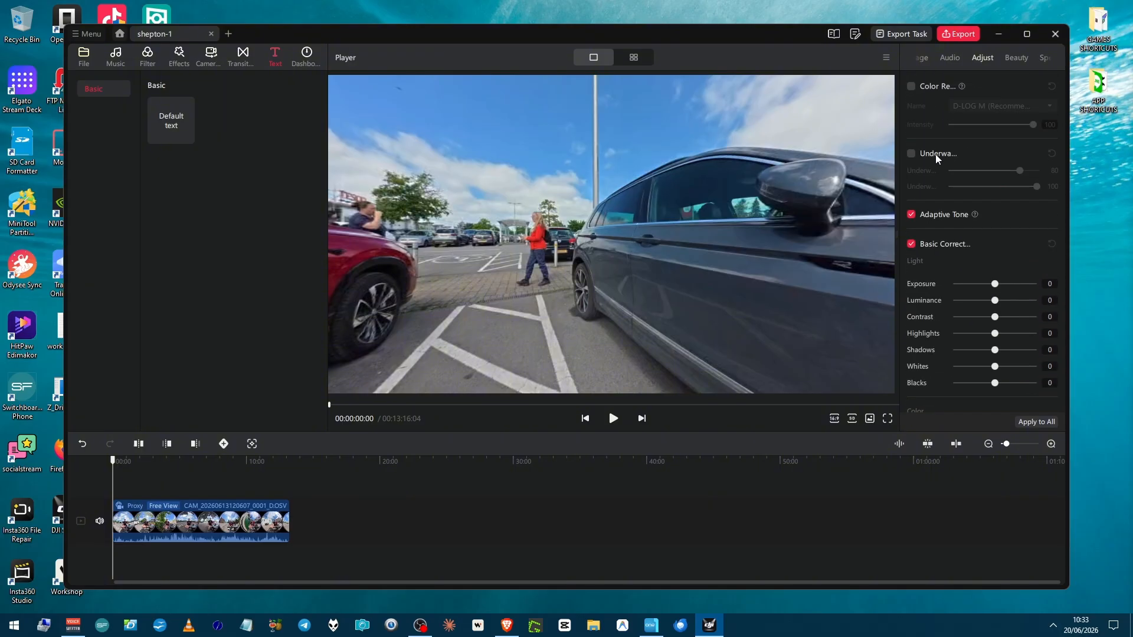
- Review the clip's beauty settings and its constant and variable speed options
left_click(1012, 59)
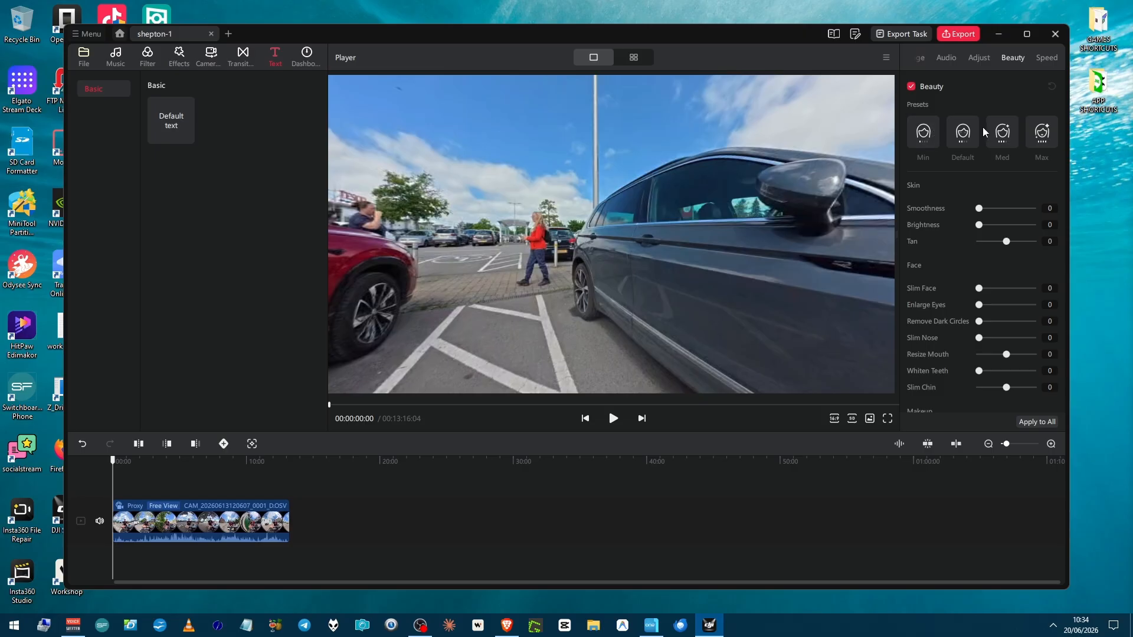
scroll(955, 222, "down", 2)
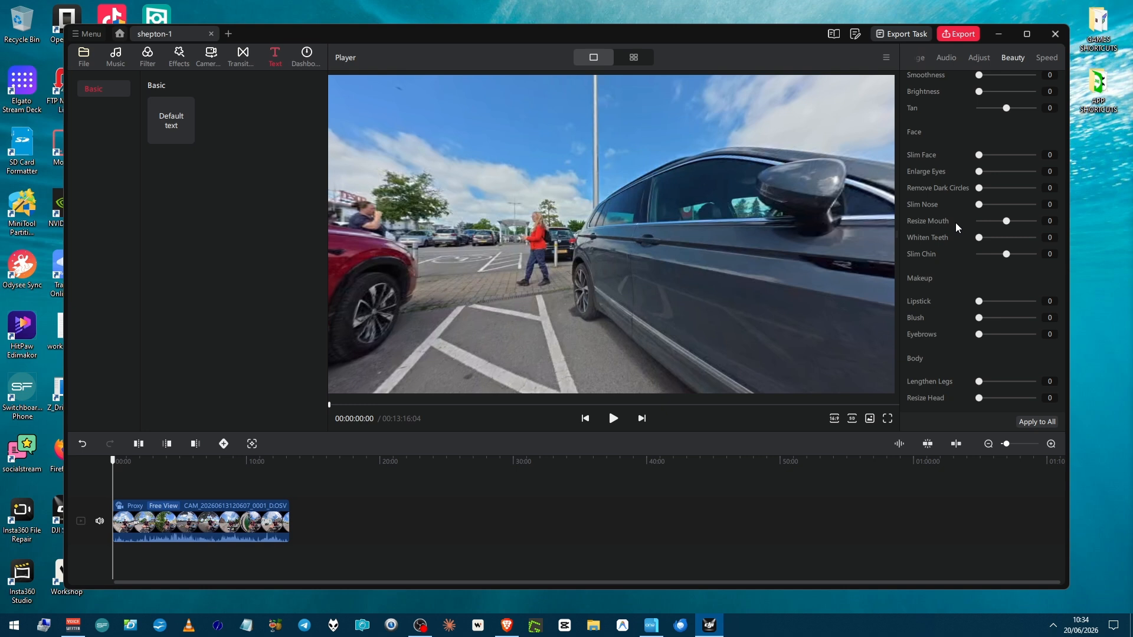
scroll(955, 222, "up", 2)
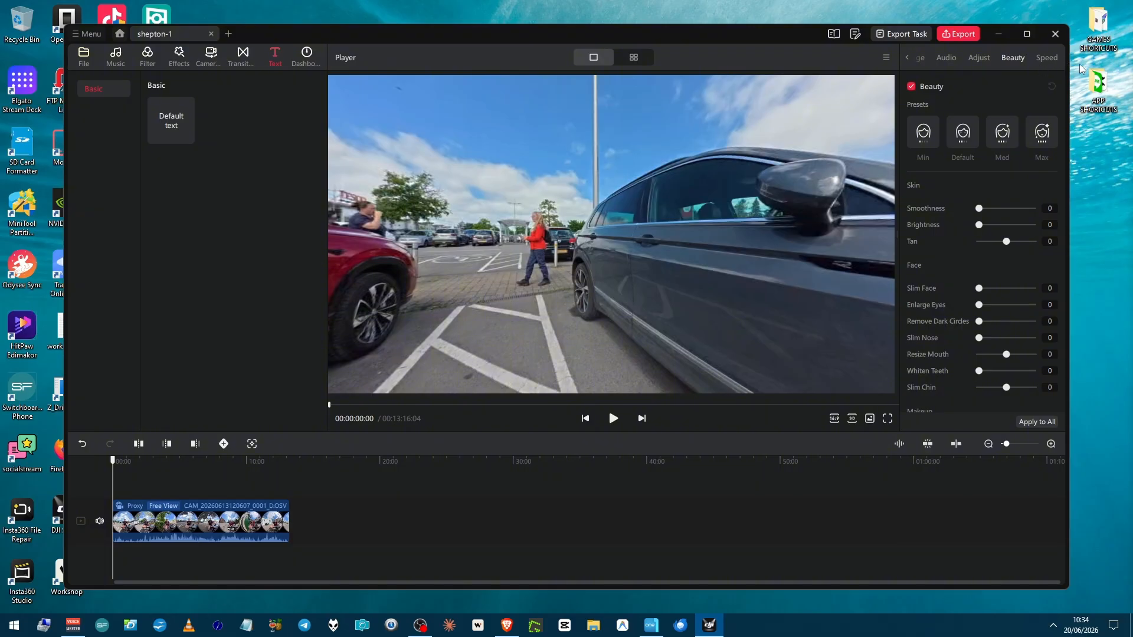
left_click(1047, 59)
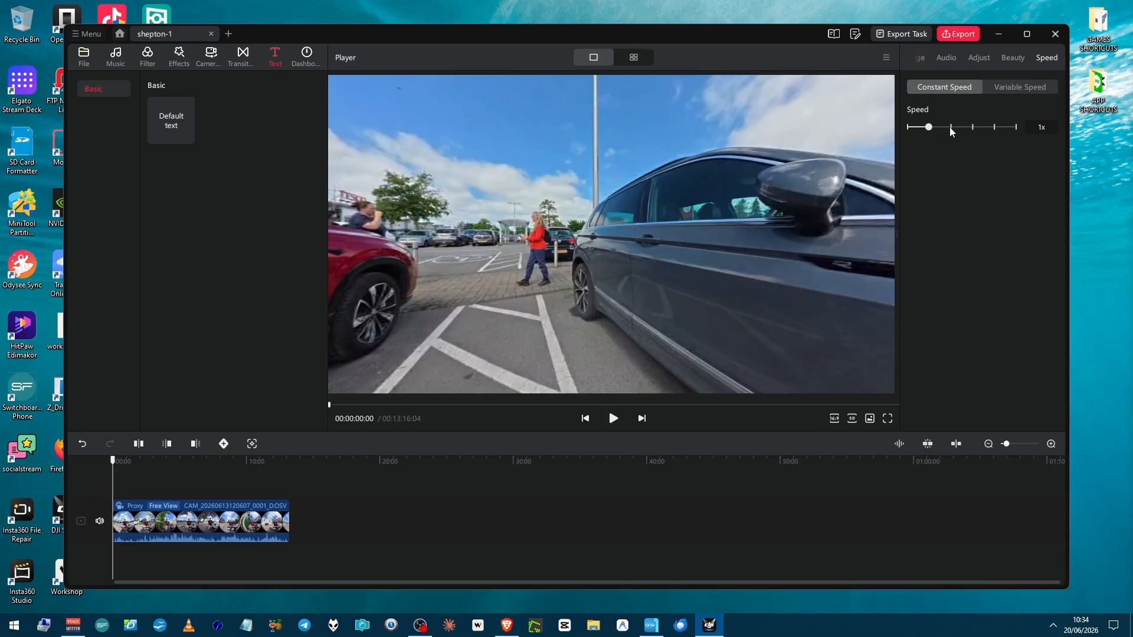
left_click(1032, 84)
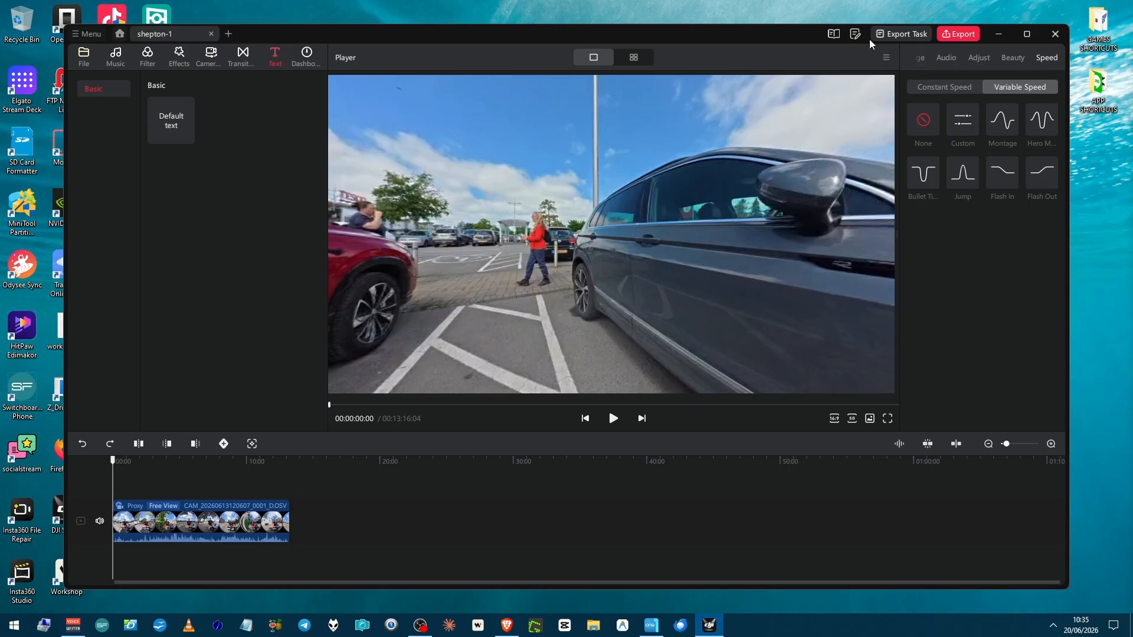
- Return to the clip's video settings, review them, and check the list of export tasks
left_click(909, 57)
left_click(911, 58)
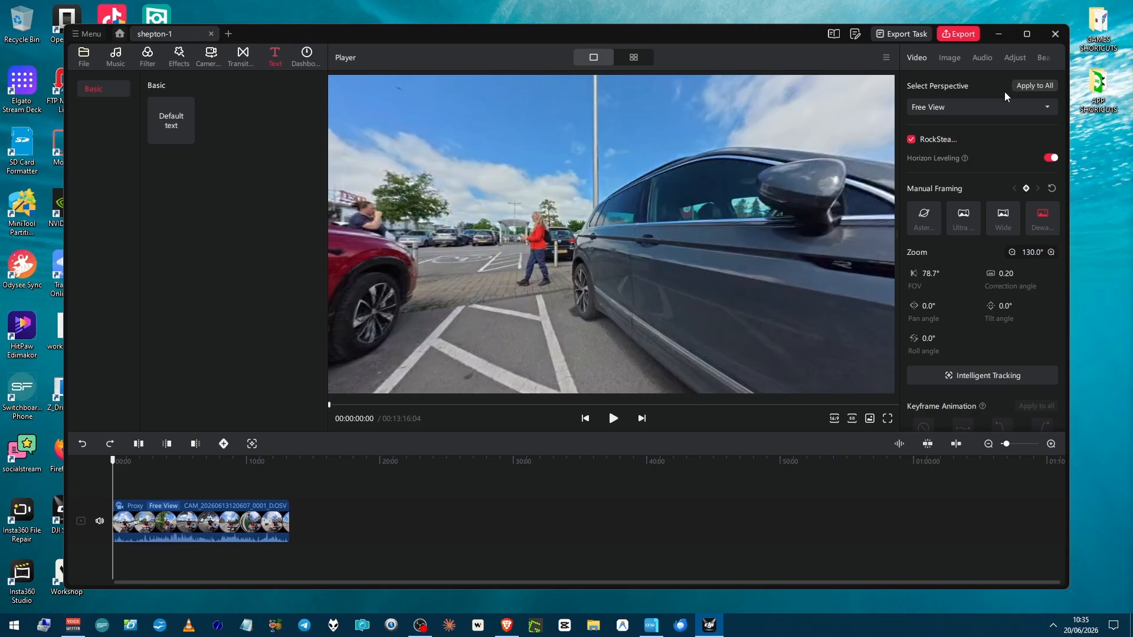
scroll(997, 90, "down", 2)
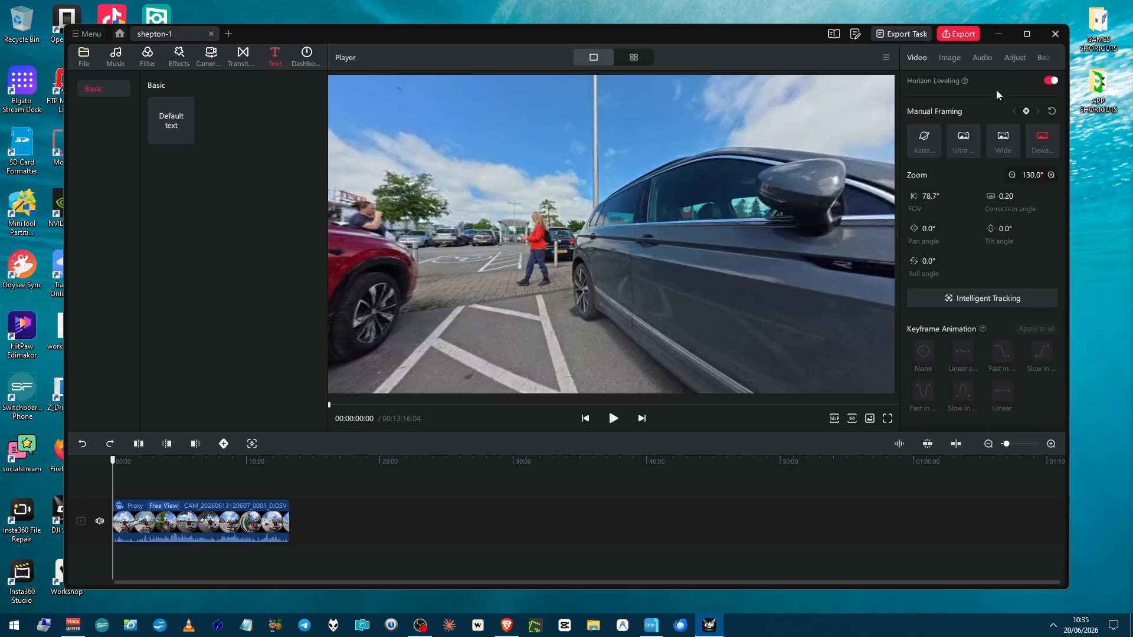
scroll(996, 89, "up", 2)
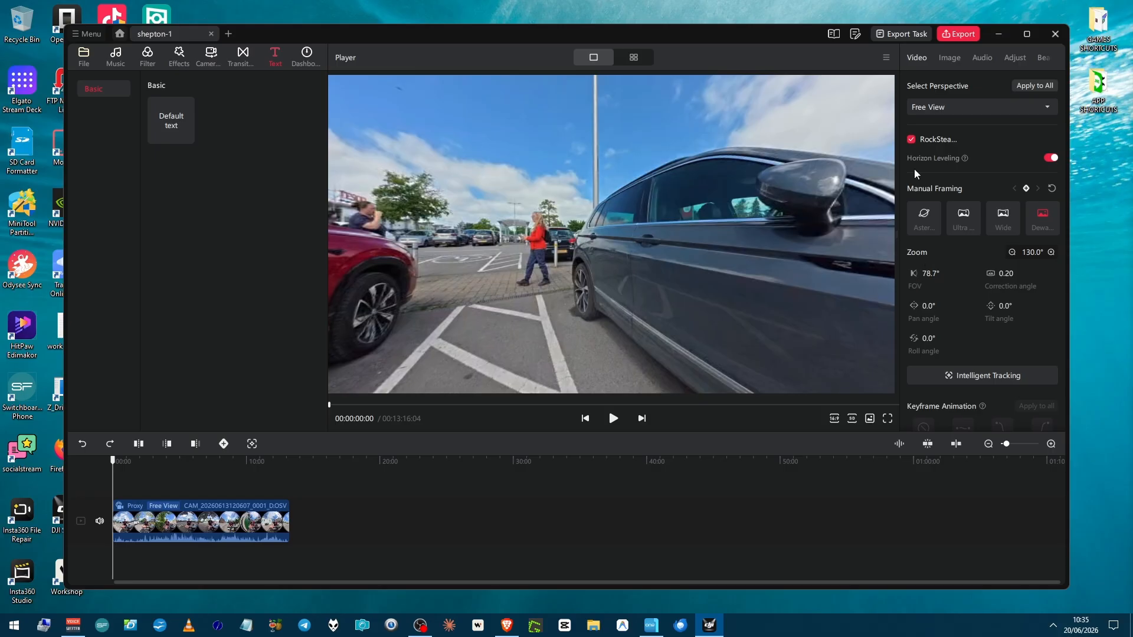
left_click(880, 35)
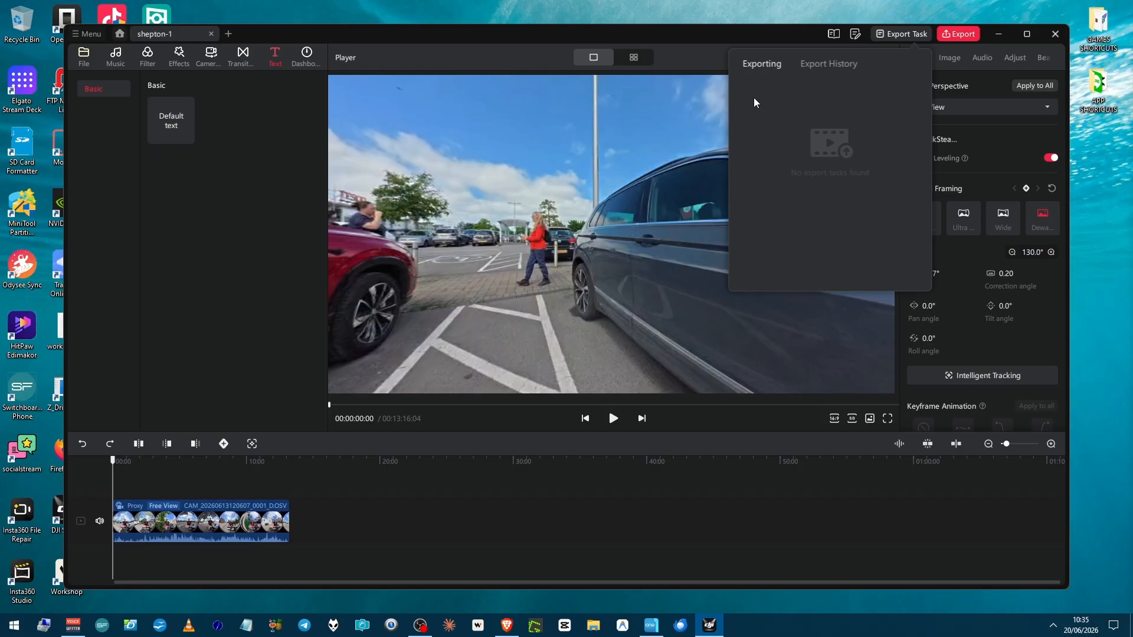
left_click(887, 37)
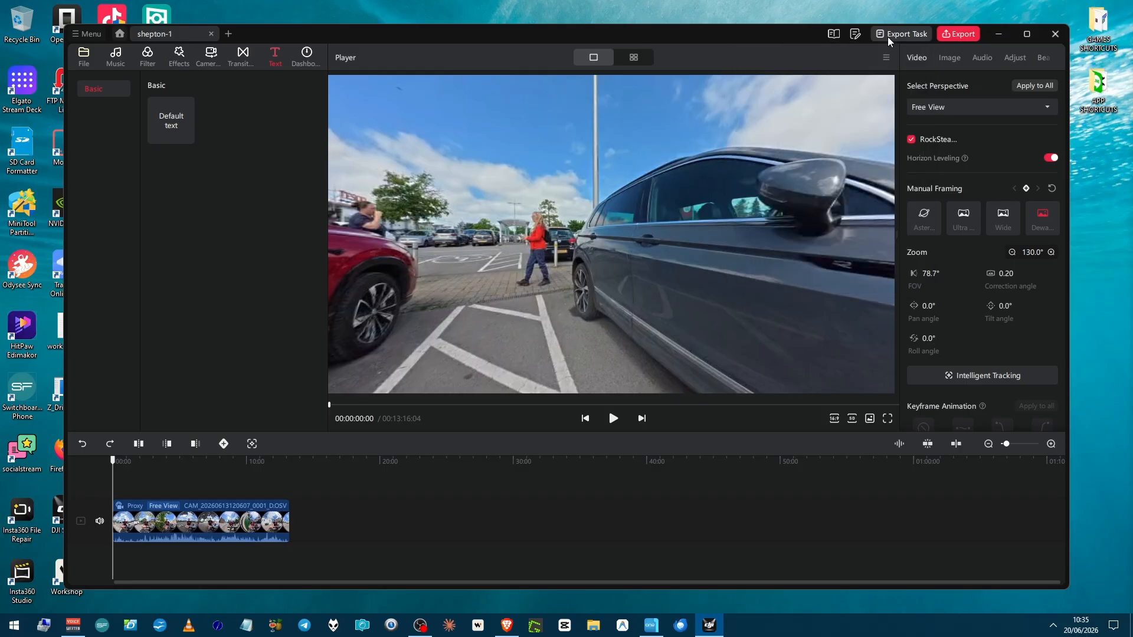
- Turn on the audio segment marking along the clip's waveform in the timeline
left_click(904, 448)
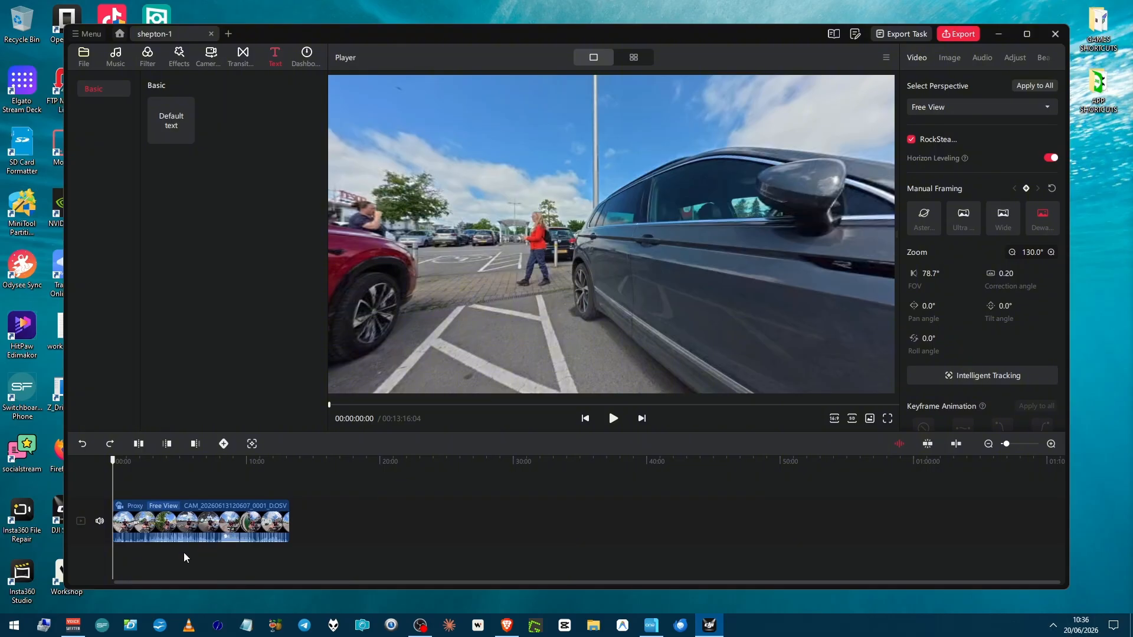
scroll(183, 553, "up", 5)
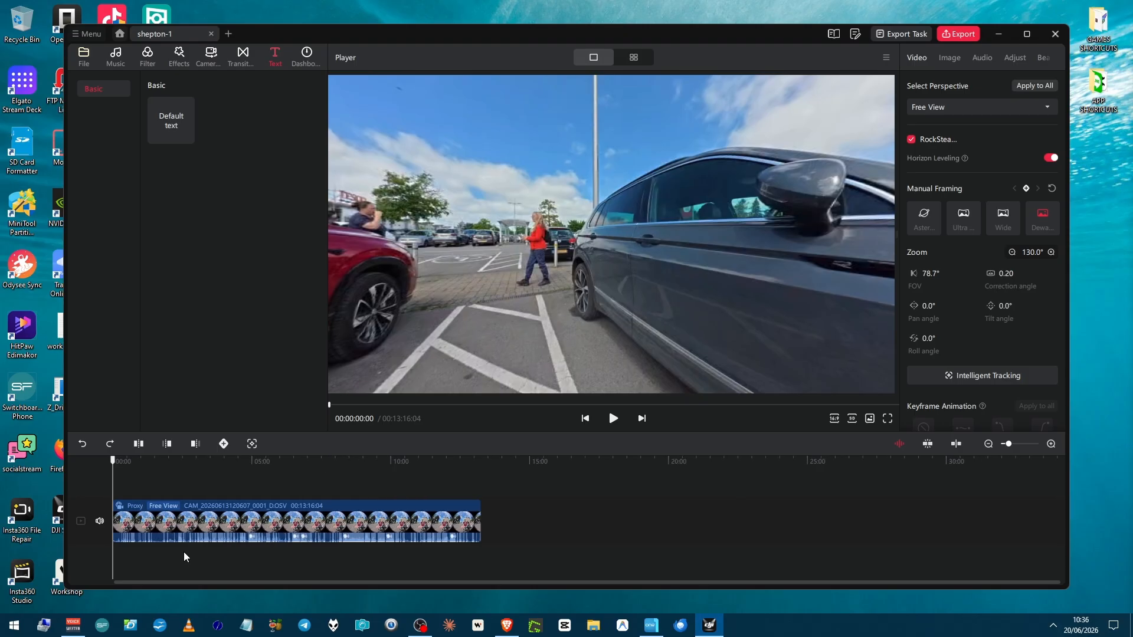
scroll(183, 551, "up", 6)
scroll(185, 553, "up", 3)
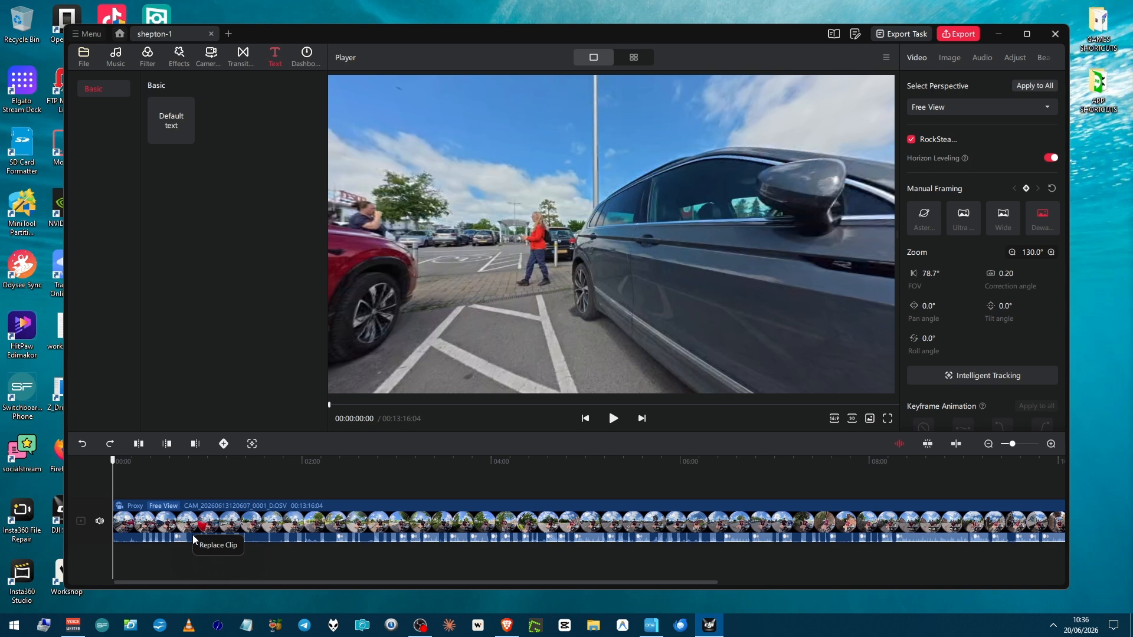
- Check the clip's volume settings and play the footage from about 17 seconds
left_click(122, 539)
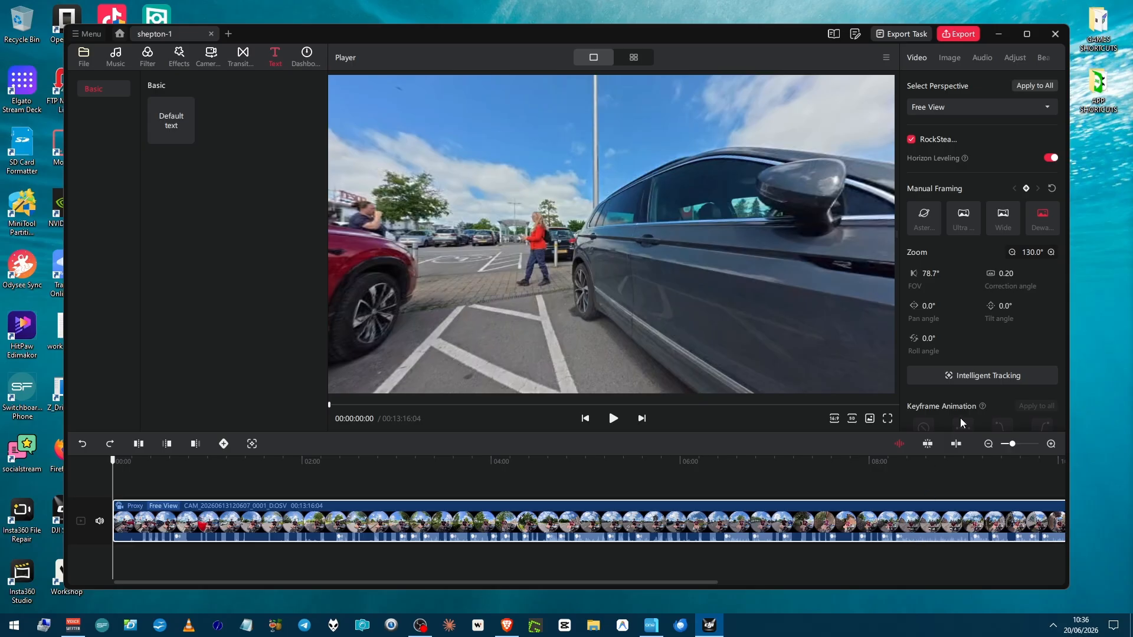
left_click(983, 57)
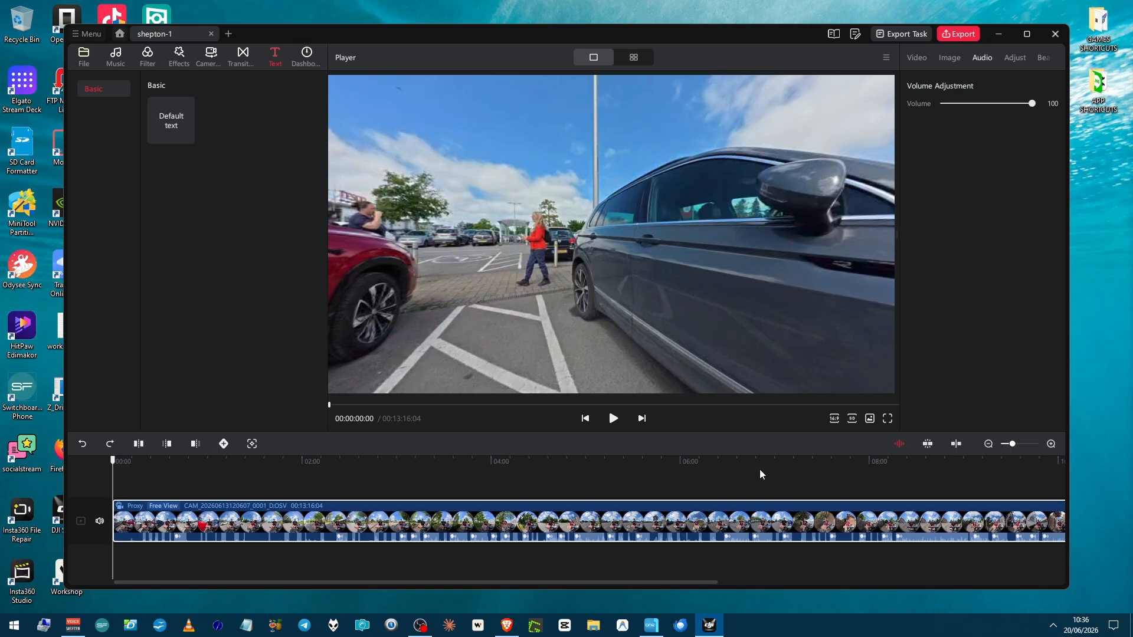
left_click(141, 546)
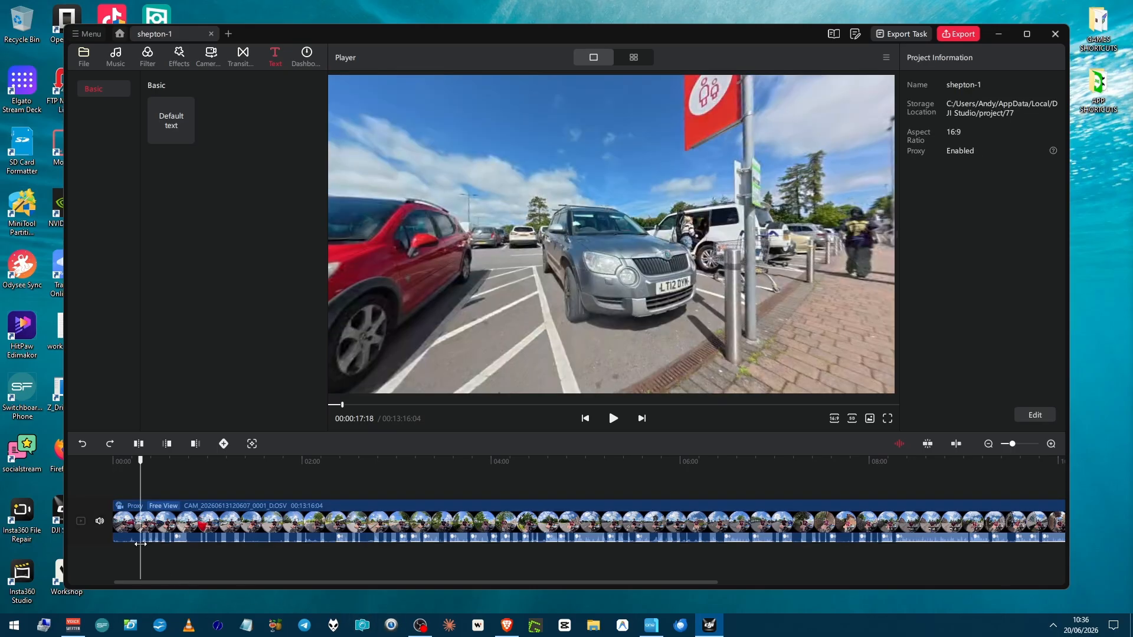
key("space")
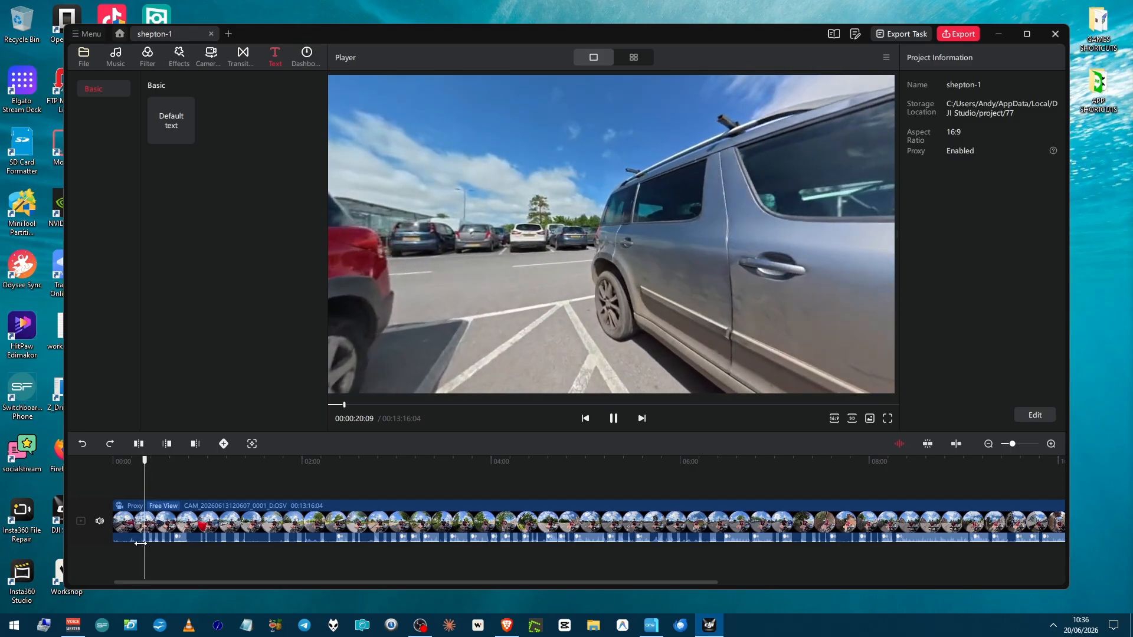
- Stop the current playback, play another stretch of footage beyond the one-minute mark and pause it at about 1:19
key("space")
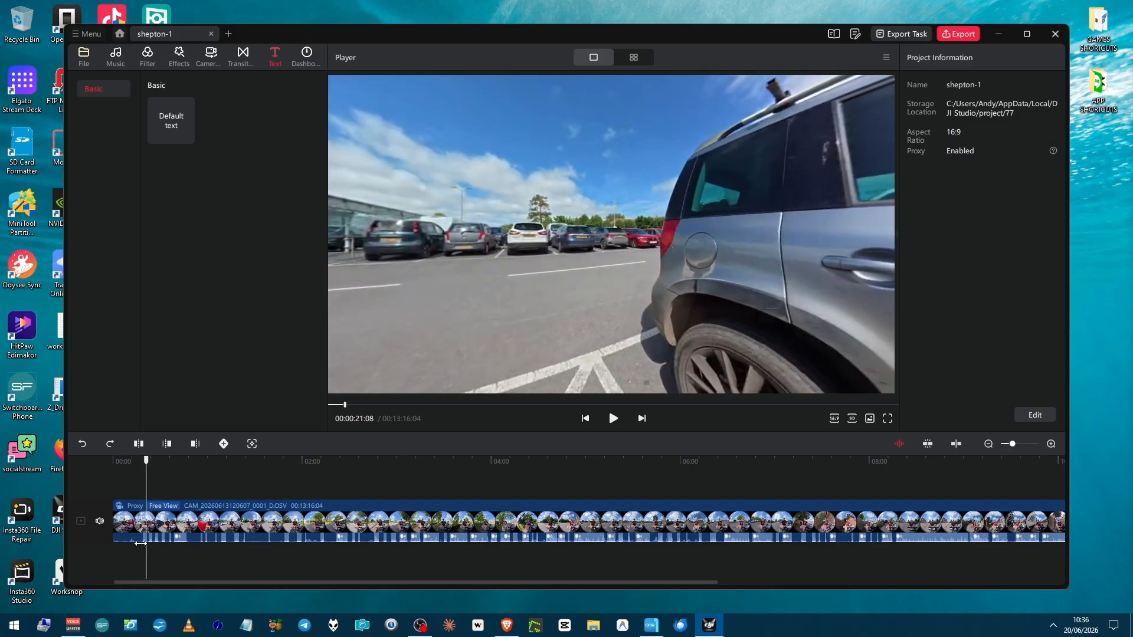
left_click(224, 550)
left_click_drag(224, 551, 220, 550)
key("space")
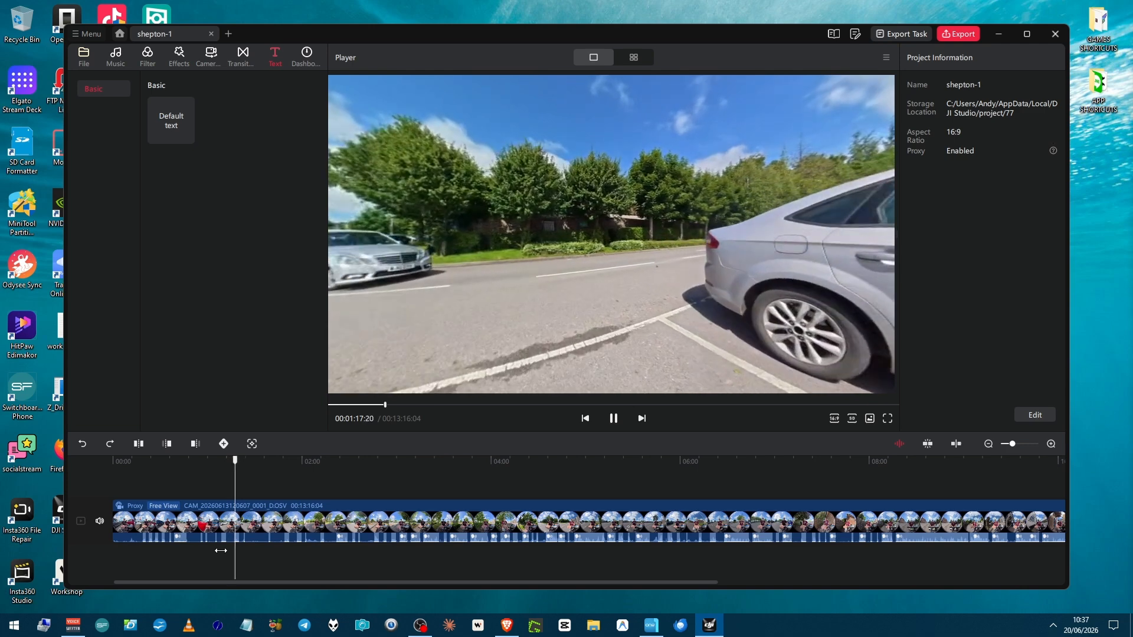
key("space")
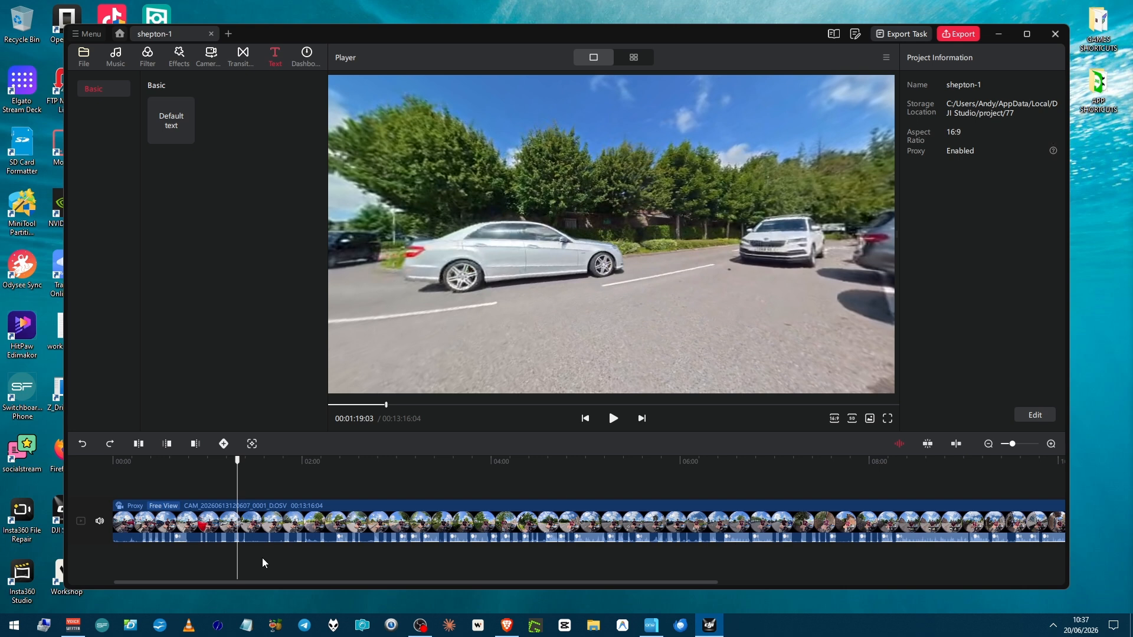
- Try out the recommended track Paradise (Lover'S Pop) beneath the video clip in the timeline and delete it again
left_click(109, 55)
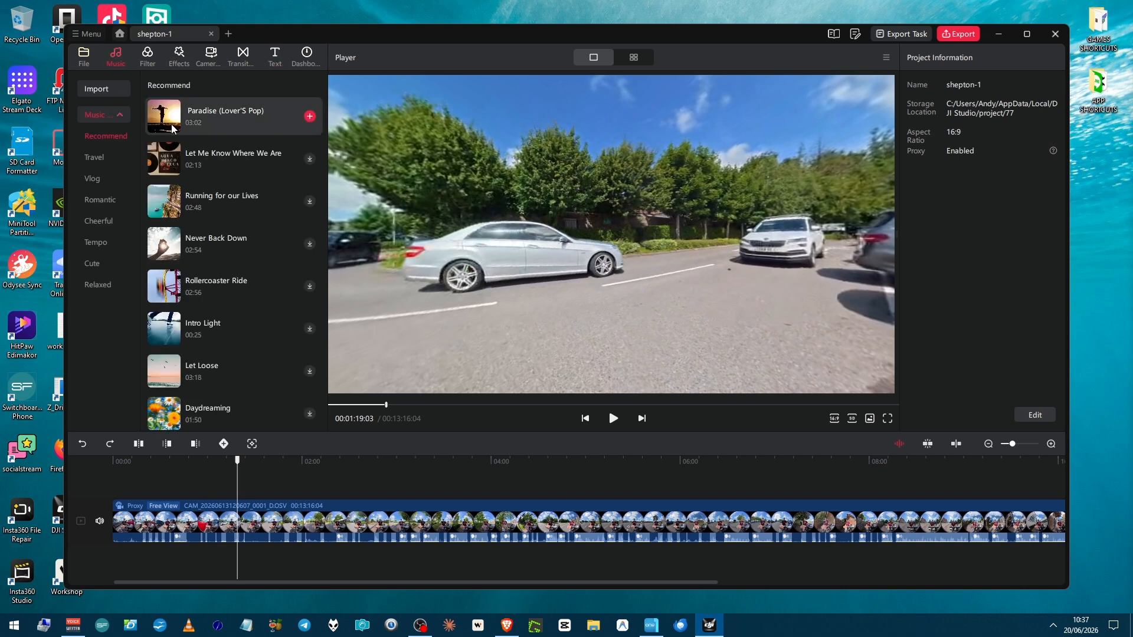
left_click_drag(171, 124, 121, 566)
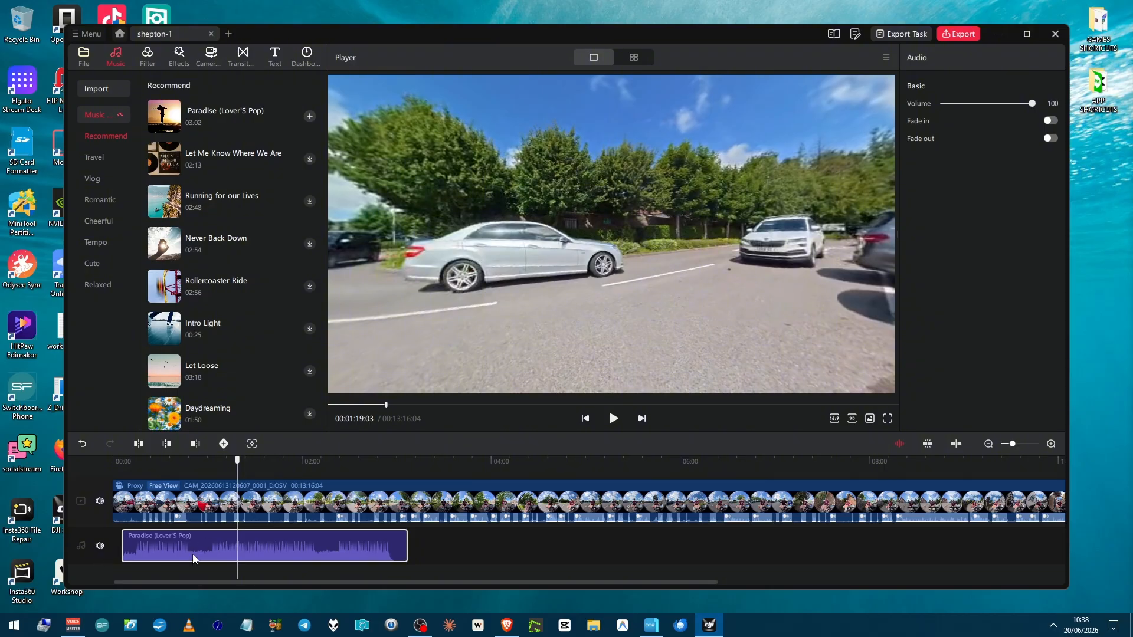
key("Delete")
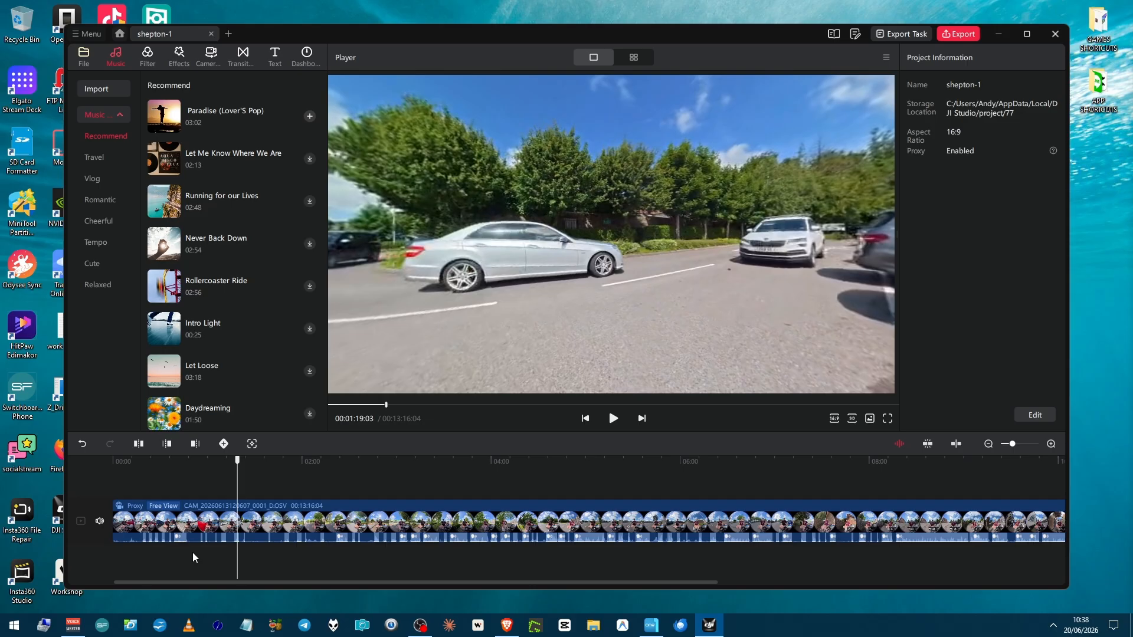
- Select the video clip in the timeline and return to the project's imported local files
left_click(228, 527)
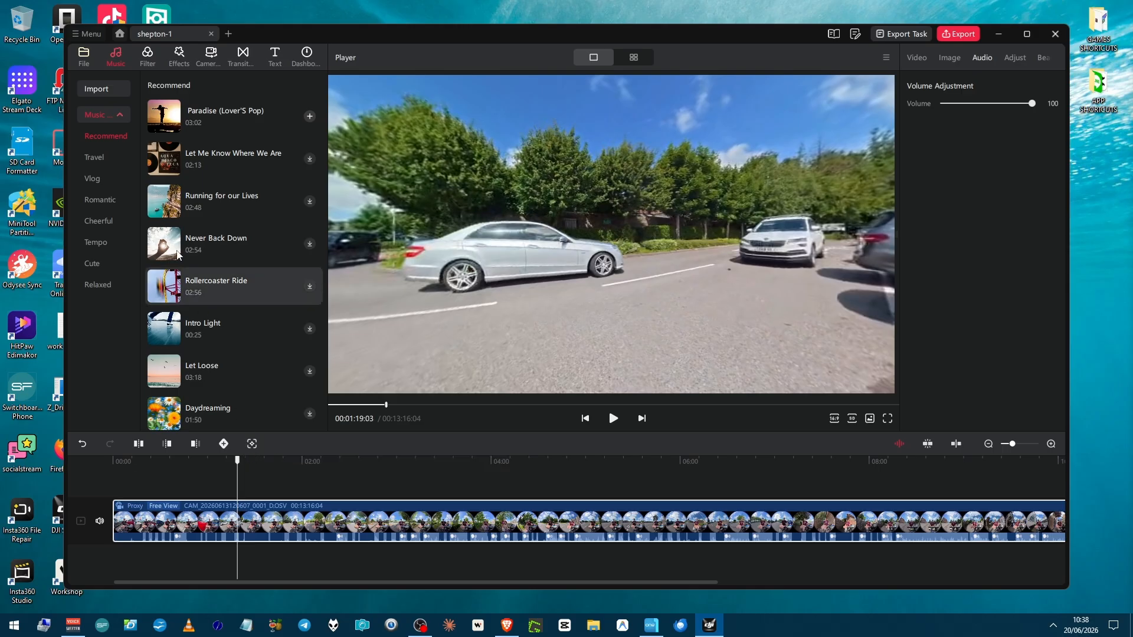
left_click(85, 58)
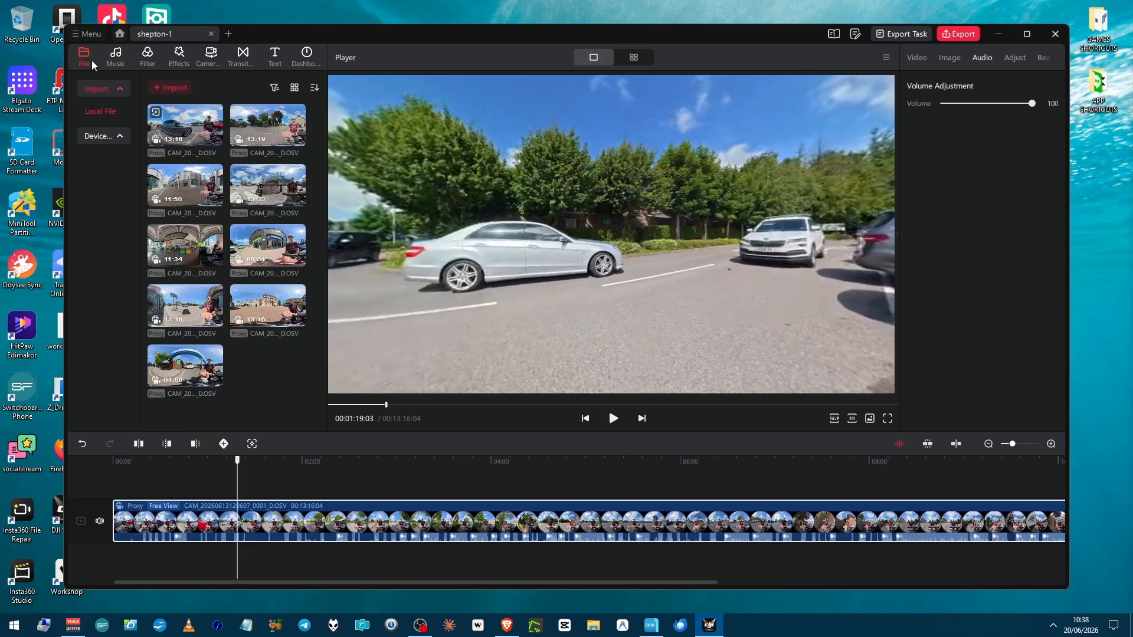